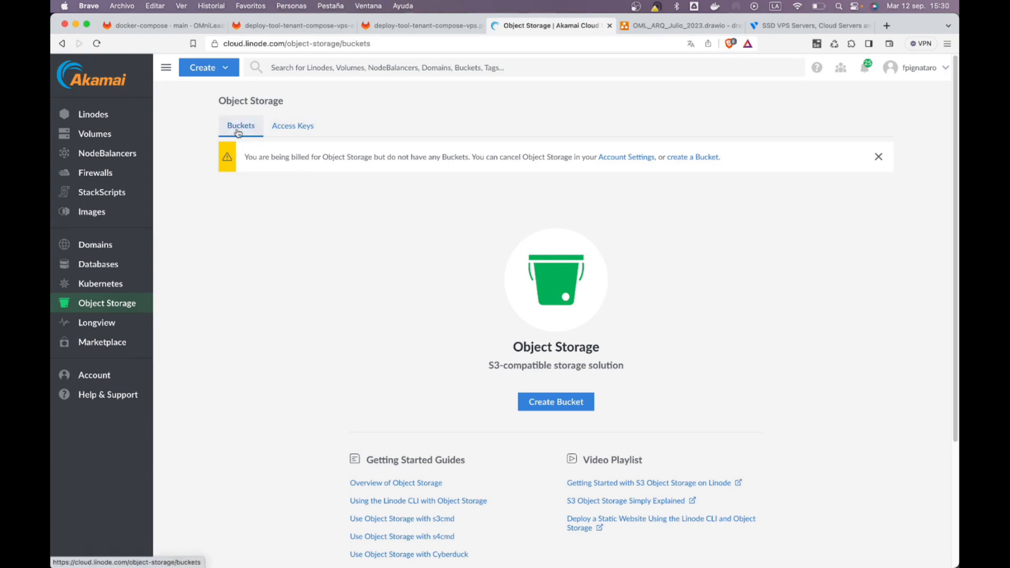
Step: Show the Object Storage Access Keys page, which has no keys yet
{"action": "left_click", "coordinate": [287, 126]}
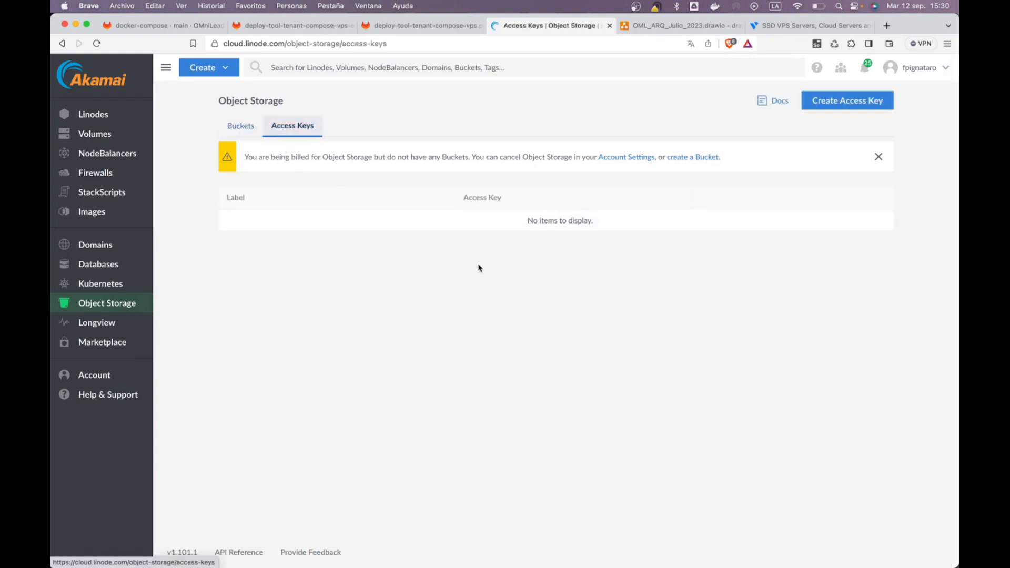
Step: Create an access key labelled 'curso' and copy its generated access key
{"action": "left_click", "coordinate": [882, 100]}
{"action": "left_click", "coordinate": [844, 171]}
{"action": "type", "text": "curso"}
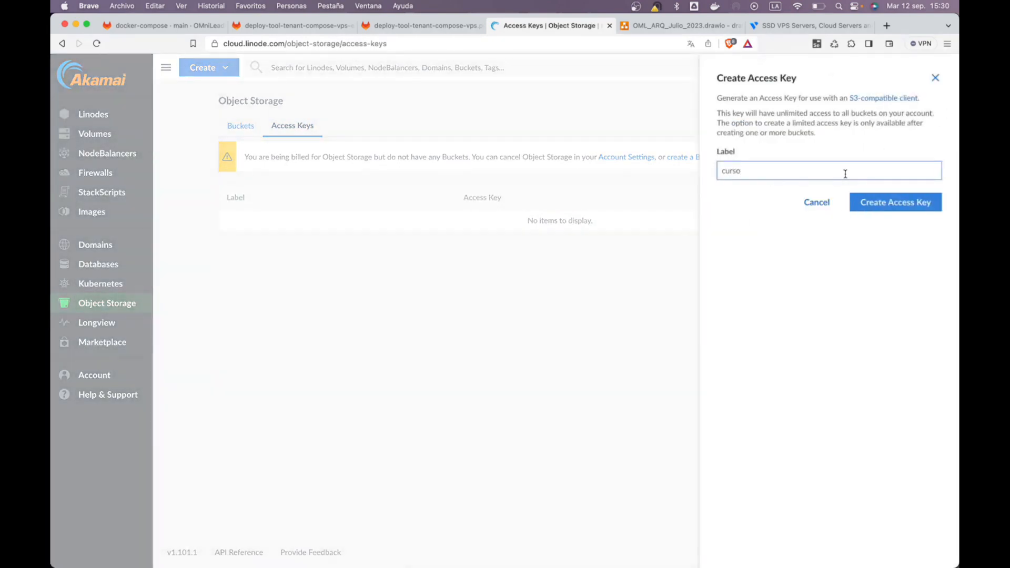
{"action": "left_click", "coordinate": [879, 202]}
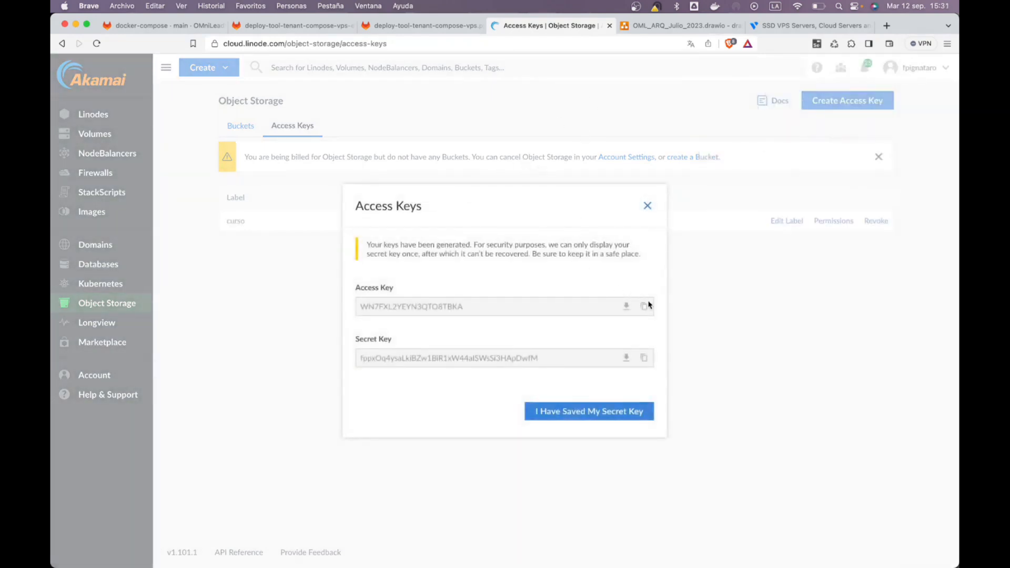
{"action": "left_click", "coordinate": [645, 306]}
Step: In the TextEdit note, replace the DO command block with the copied access key
{"action": "key", "text": "super+Tab"}
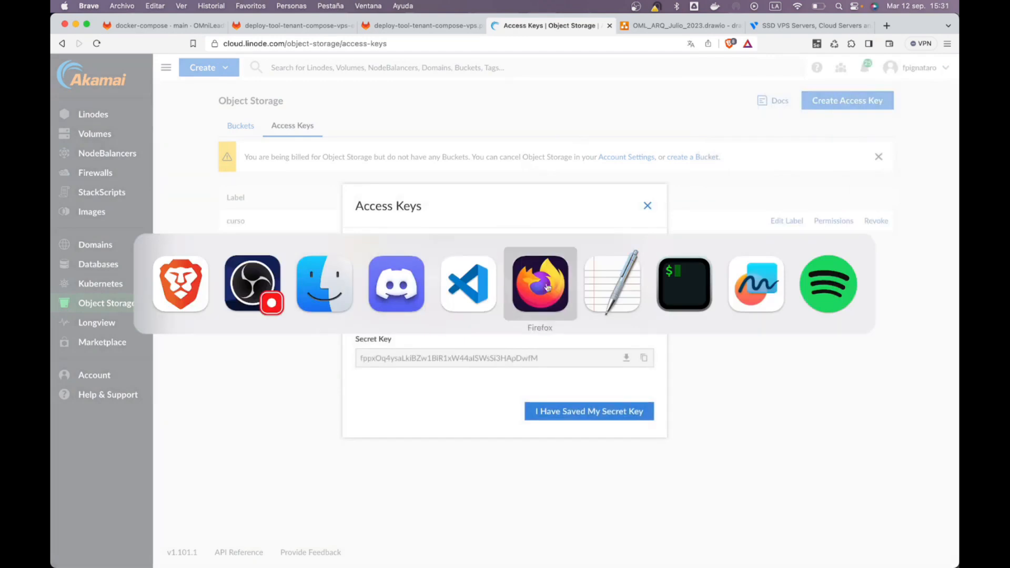
{"action": "key", "text": "super+Tab"}
{"action": "left_click", "coordinate": [613, 276]}
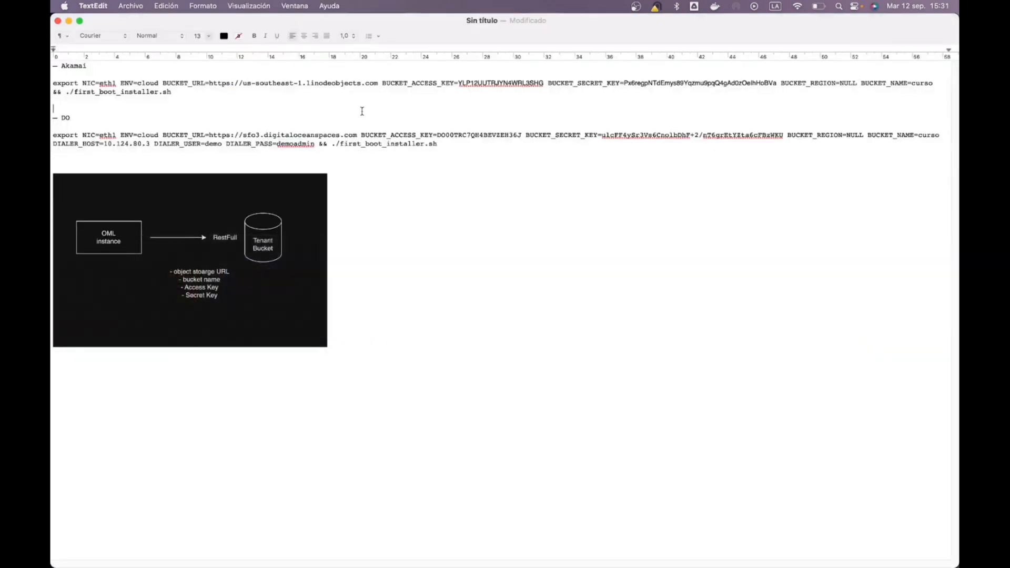
{"action": "key", "text": "shift+Down"}
{"action": "key", "text": "shift+Down"}
{"action": "key", "text": "shift+Down"}
{"action": "key", "text": "shift+Down"}
{"action": "key", "text": "super+x"}
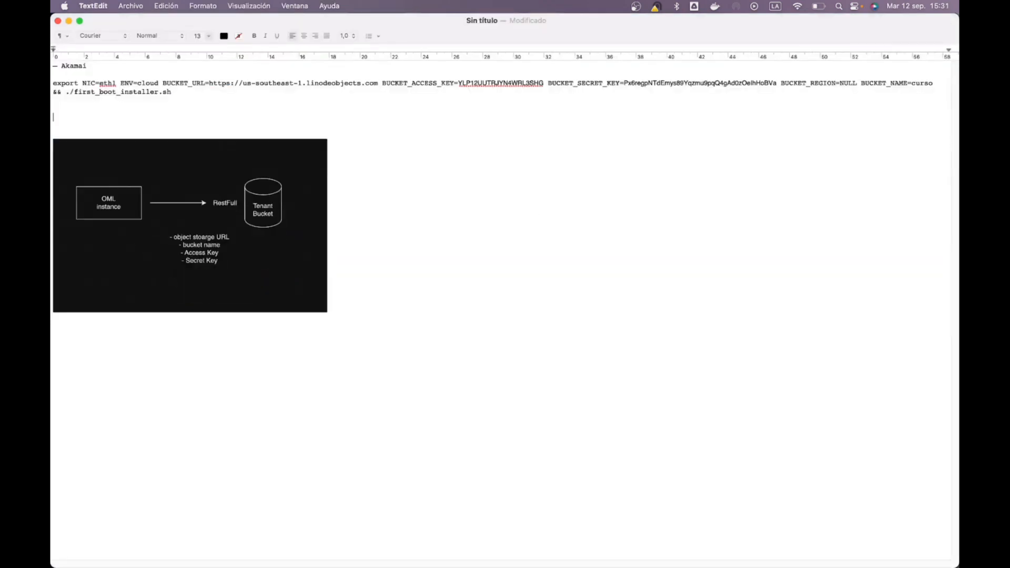
{"action": "key", "text": "super+v"}
Step: Paste the secret key on its own line below the access key in the note
{"action": "key", "text": "super+Tab"}
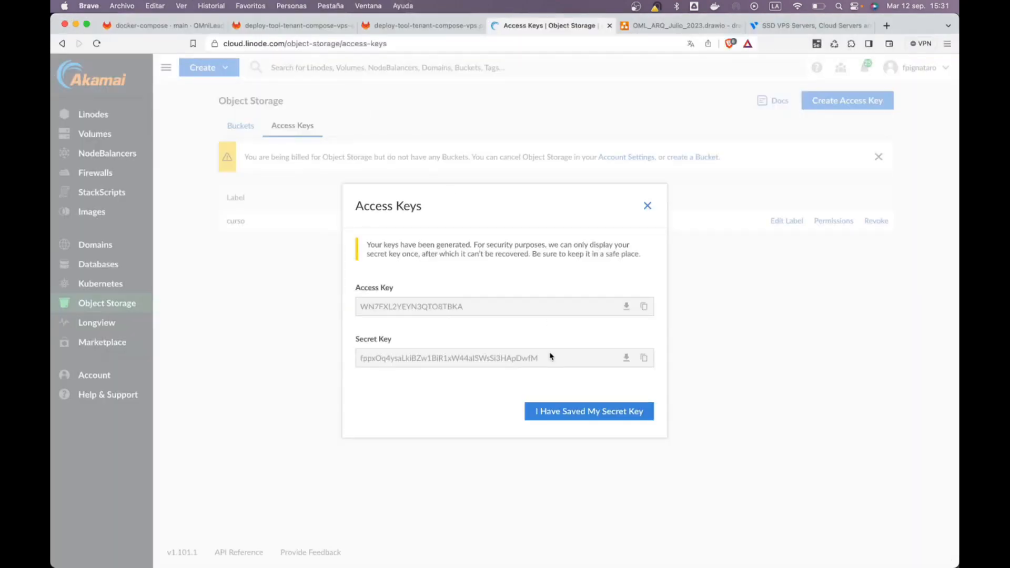
{"action": "left_click", "coordinate": [643, 358]}
{"action": "key", "text": "super+Tab"}
{"action": "key", "text": "super+v"}
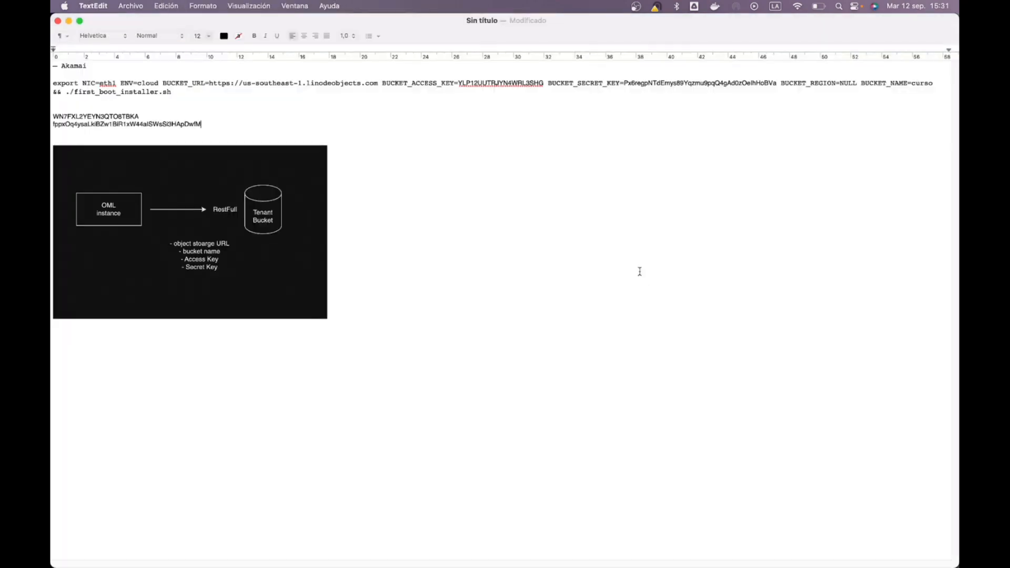
{"action": "key", "text": "Return"}
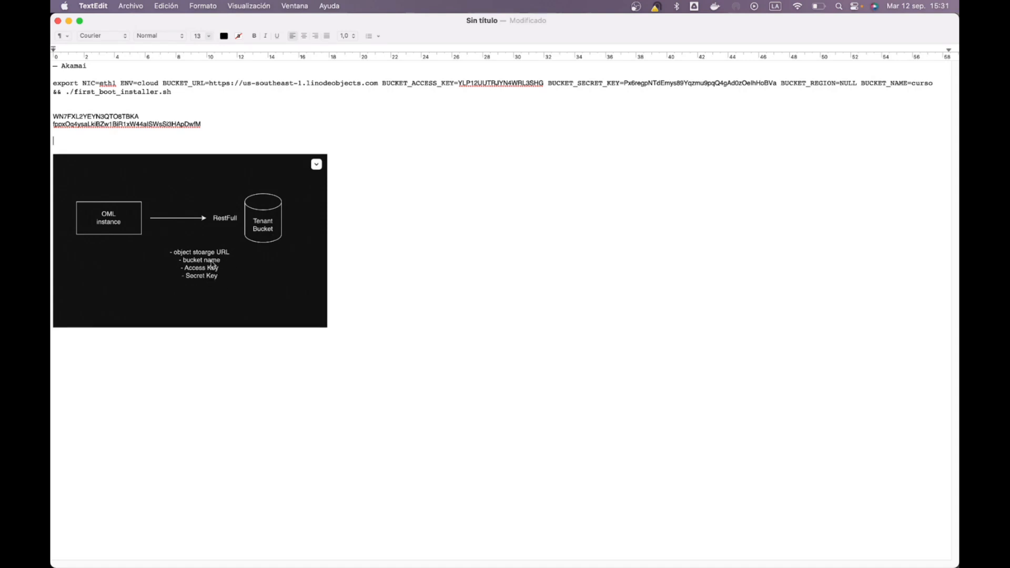
{"action": "key", "text": "super+Tab"}
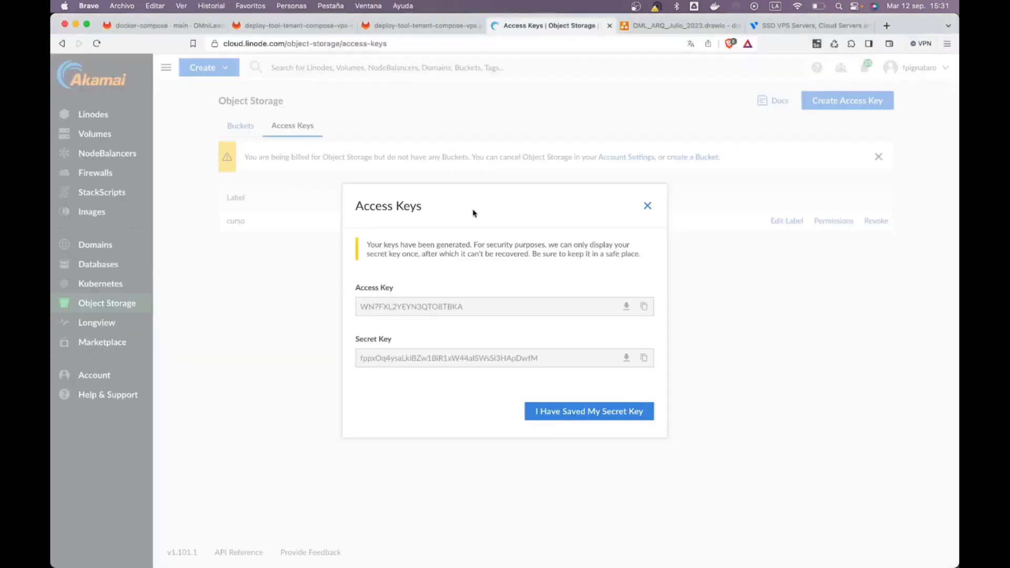
Step: Create bucket 'curso' in Atlanta, GA (us-southeast-1) and select its full hostname
{"action": "left_click", "coordinate": [649, 205]}
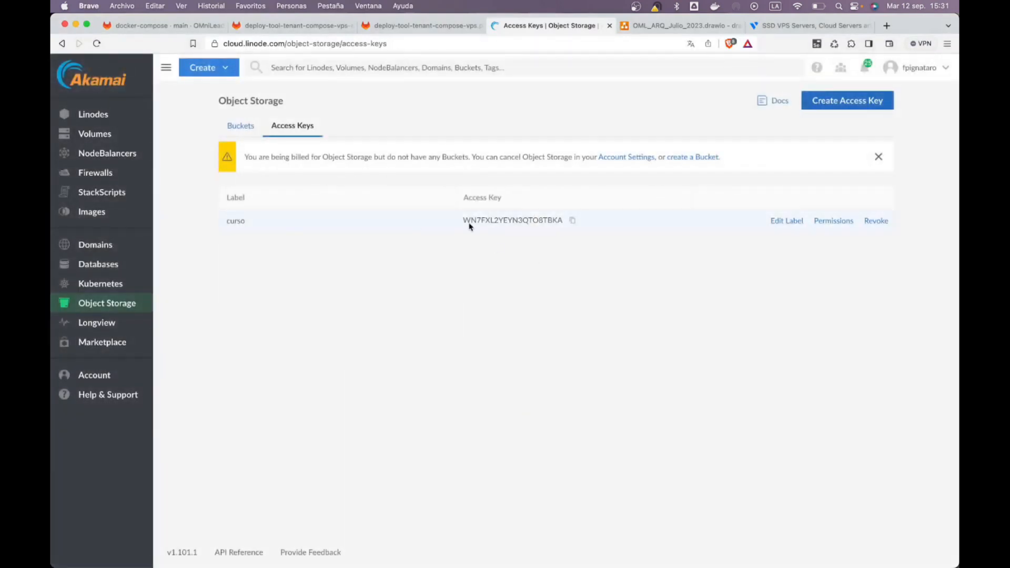
{"action": "left_click", "coordinate": [238, 127]}
{"action": "left_click", "coordinate": [574, 402]}
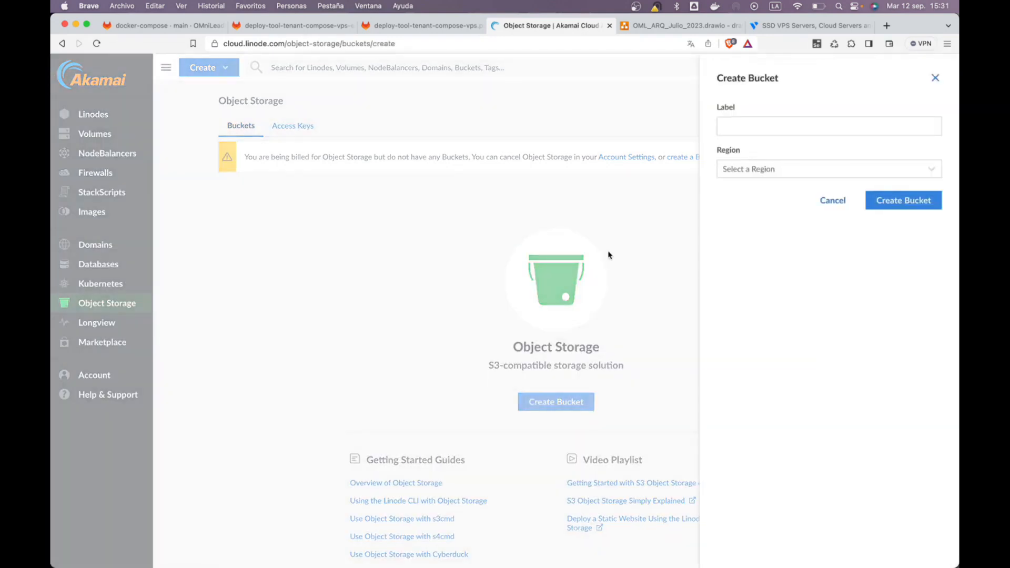
{"action": "left_click", "coordinate": [762, 132]}
{"action": "type", "text": "curso"}
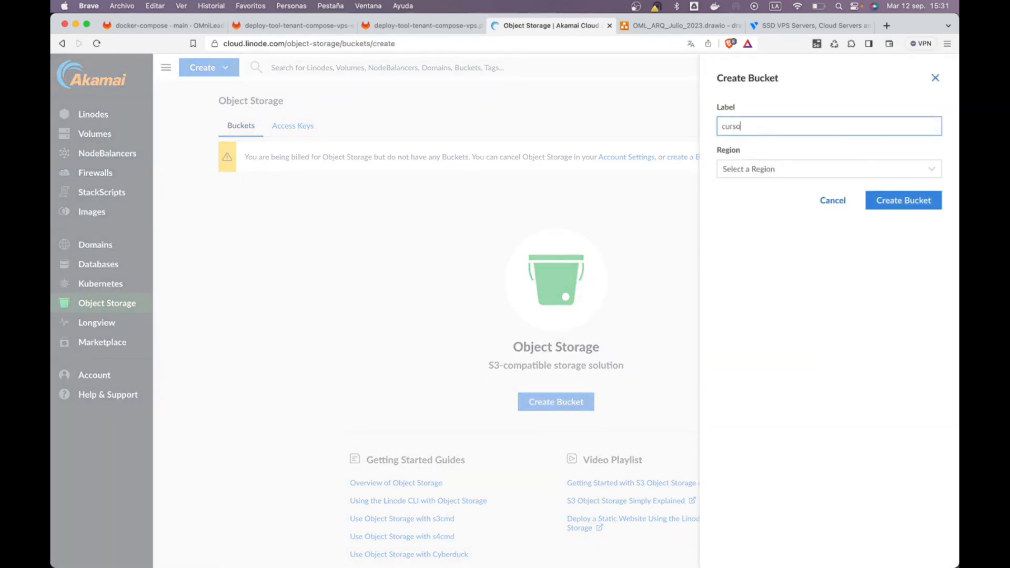
{"action": "left_click", "coordinate": [777, 169]}
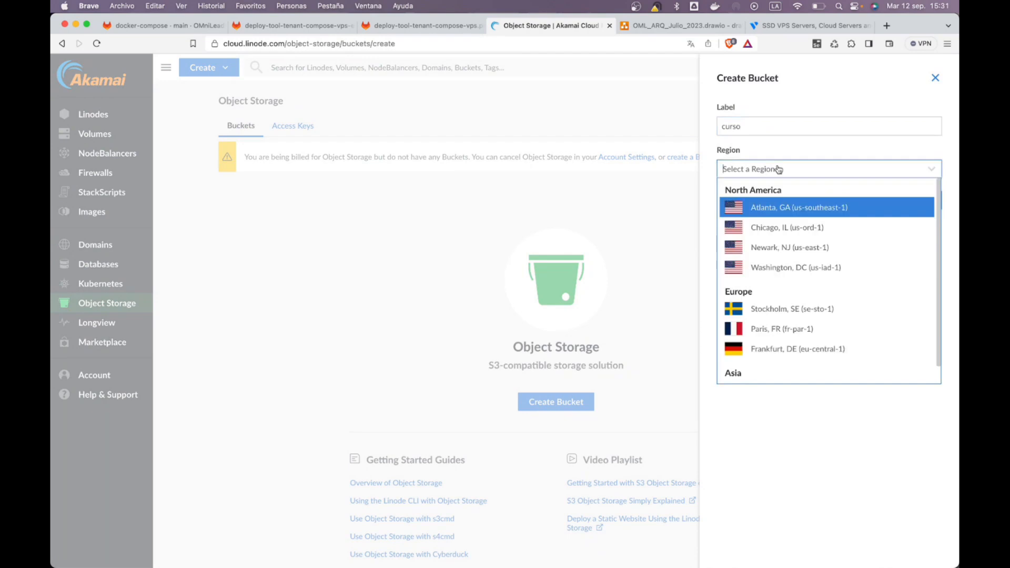
{"action": "left_click", "coordinate": [787, 206]}
{"action": "left_click", "coordinate": [913, 199]}
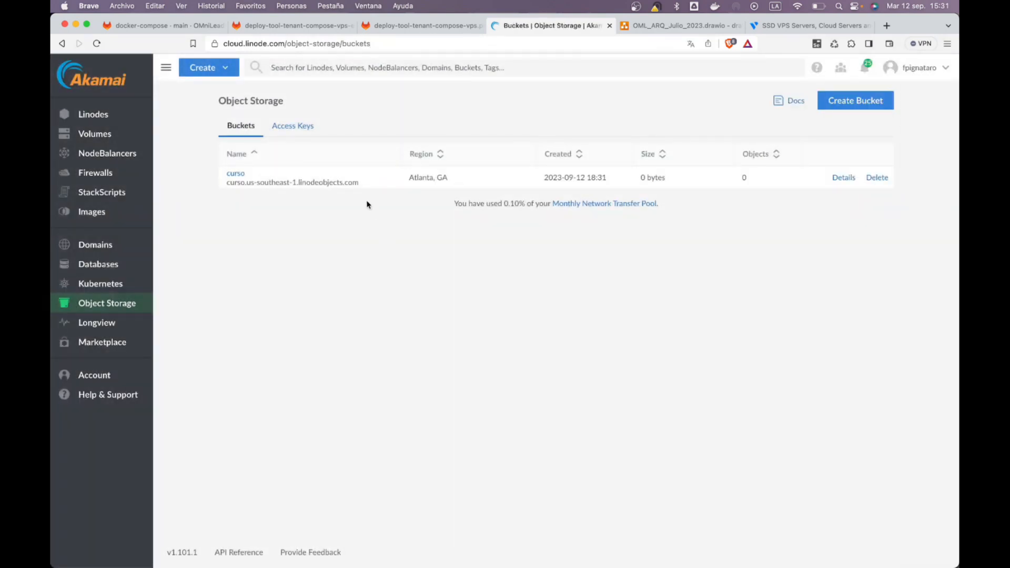
{"action": "left_click_drag", "start_coordinate": [361, 184], "coordinate": [228, 184]}
Step: Paste the hostname and split it into 'curso' and 'us-southeast-1.linodeobjects.com' lines
{"action": "key", "text": "super+Tab"}
{"action": "key", "text": "super+v"}
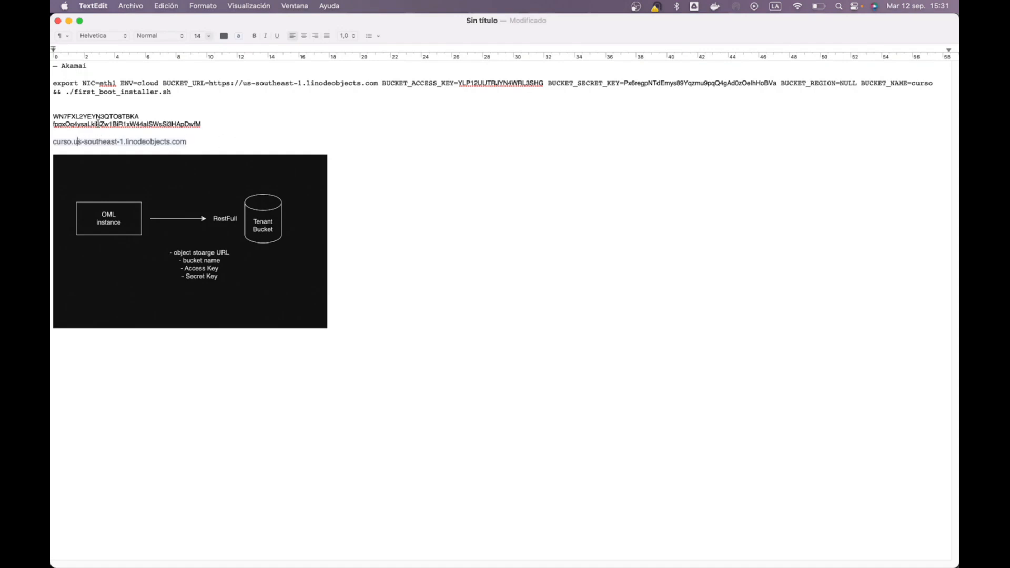
{"action": "left_click", "coordinate": [73, 141]}
{"action": "key", "text": "Return"}
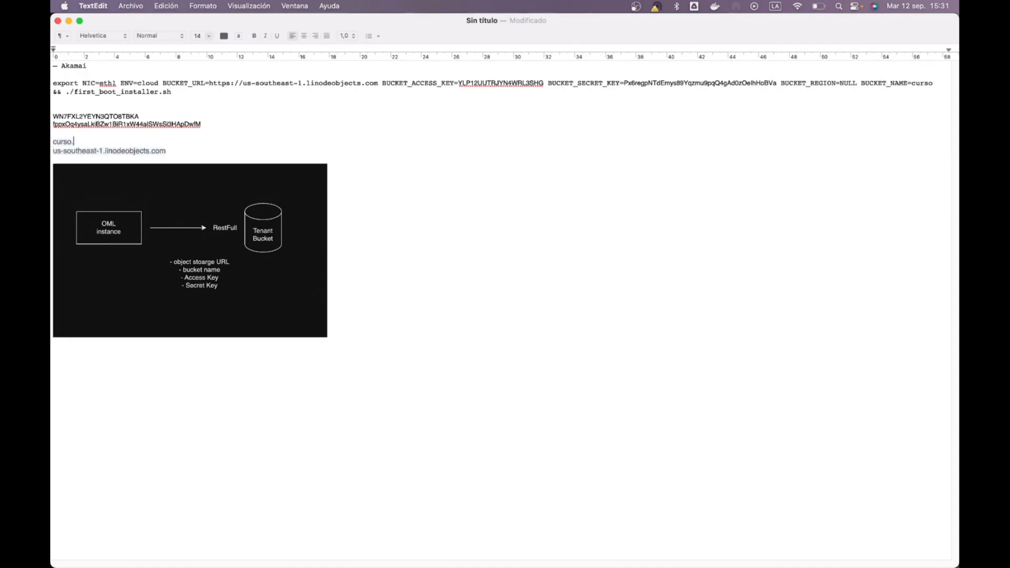
{"action": "key", "text": "Return"}
{"action": "key", "text": "Down"}
{"action": "key", "text": "shift+super+Right"}
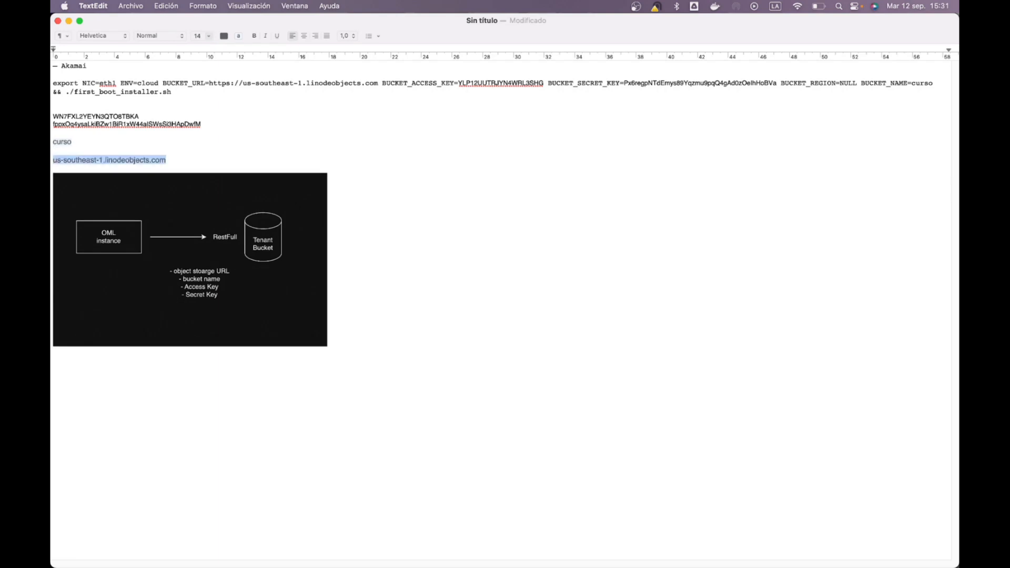
Step: Review the two key lines in the note, then bring up GitLab's docker-compose docs
{"action": "left_click", "coordinate": [72, 142]}
{"action": "key", "text": "Up"}
{"action": "key", "text": "Up"}
{"action": "key", "text": "Up"}
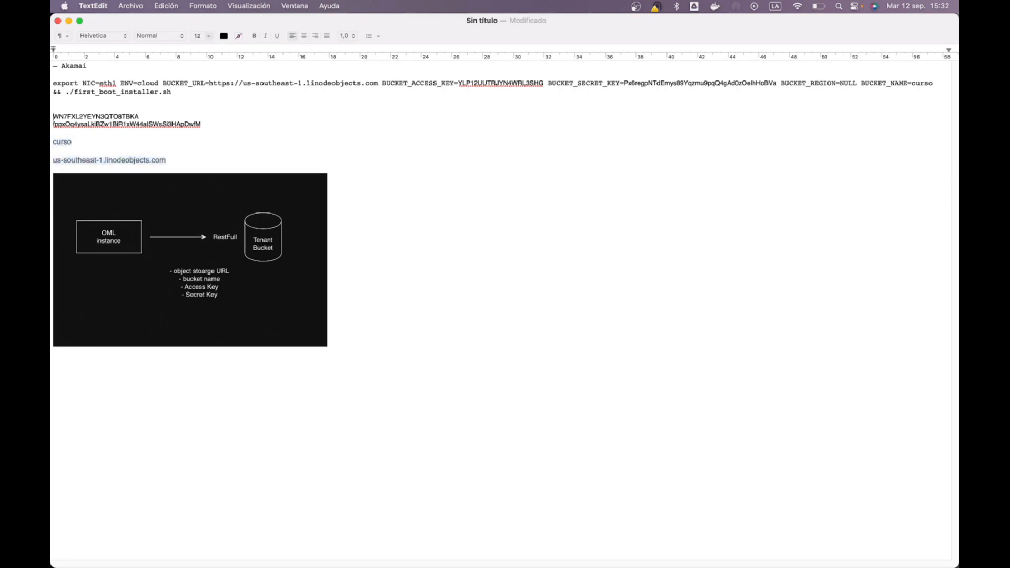
{"action": "key", "text": "shift+Down"}
{"action": "key", "text": "shift+Down"}
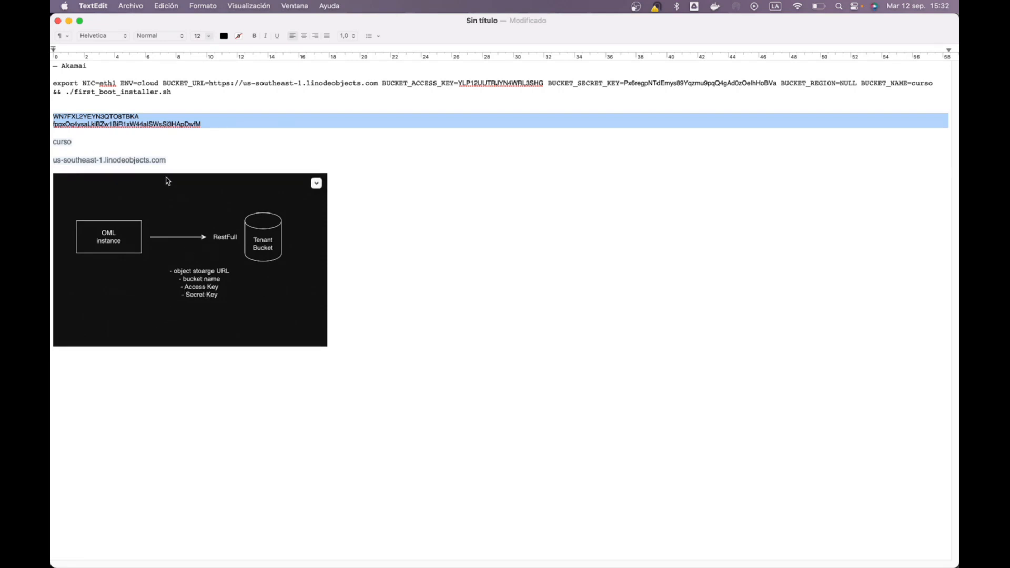
{"action": "key", "text": "Right"}
{"action": "key", "text": "super+Tab"}
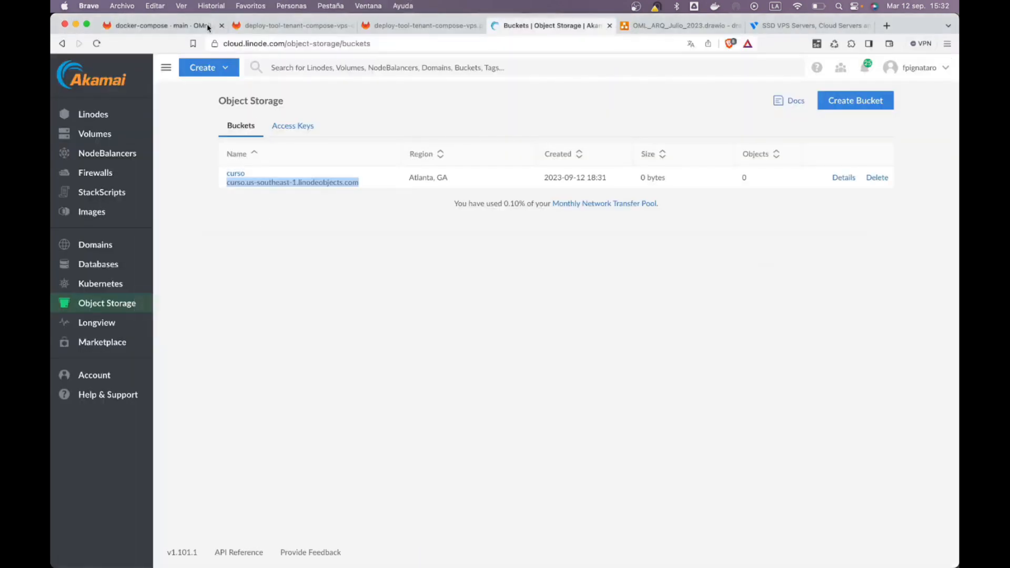
{"action": "left_click", "coordinate": [192, 32]}
Step: Find the external-bucket VPS deploy section and its With dialer command
{"action": "scroll", "coordinate": [236, 315], "scroll_direction": "up", "scroll_amount": 5}
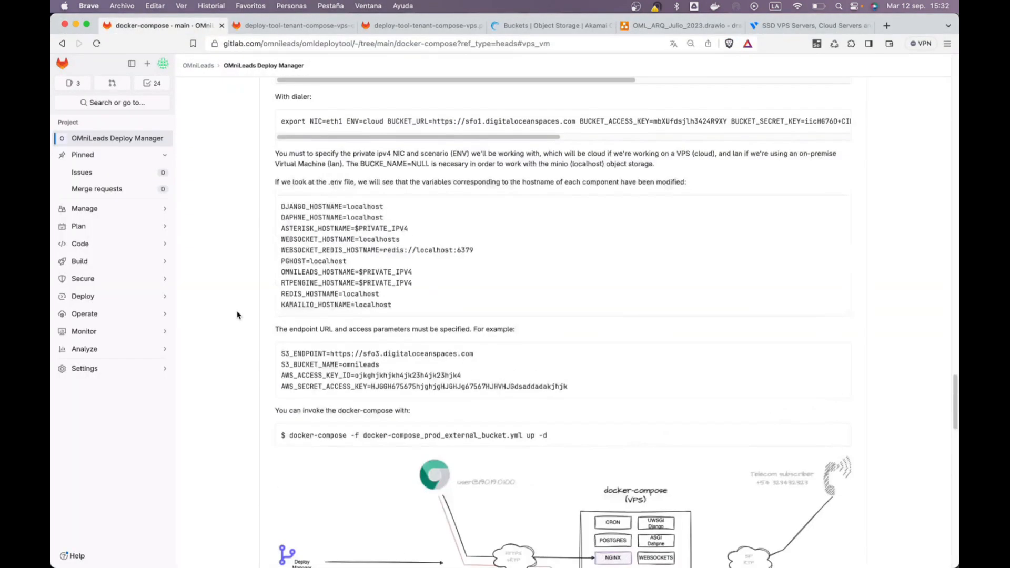
{"action": "scroll", "coordinate": [237, 315], "scroll_direction": "up", "scroll_amount": 3}
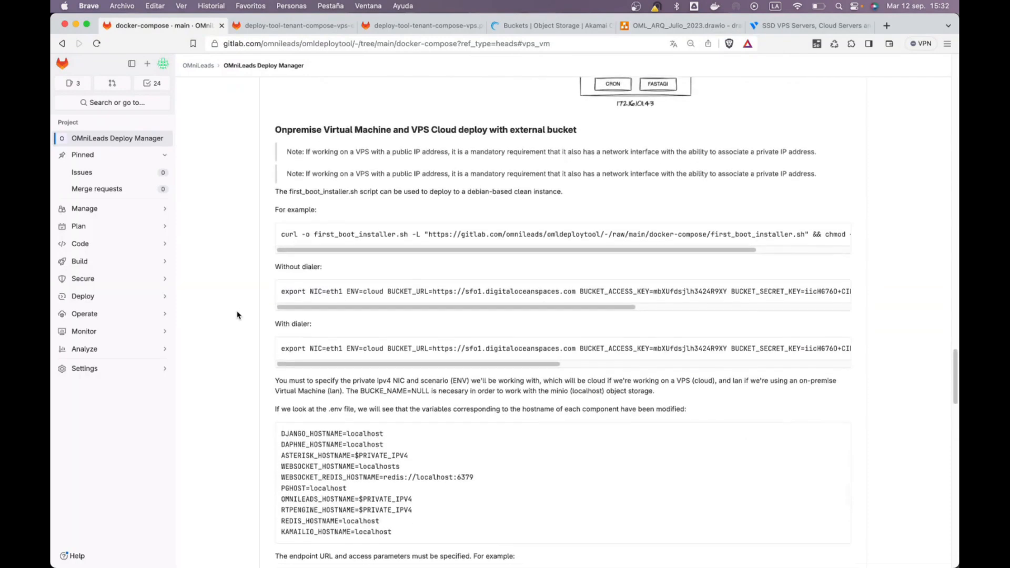
{"action": "left_click_drag", "start_coordinate": [345, 94], "coordinate": [440, 94]}
{"action": "left_click", "coordinate": [620, 65]}
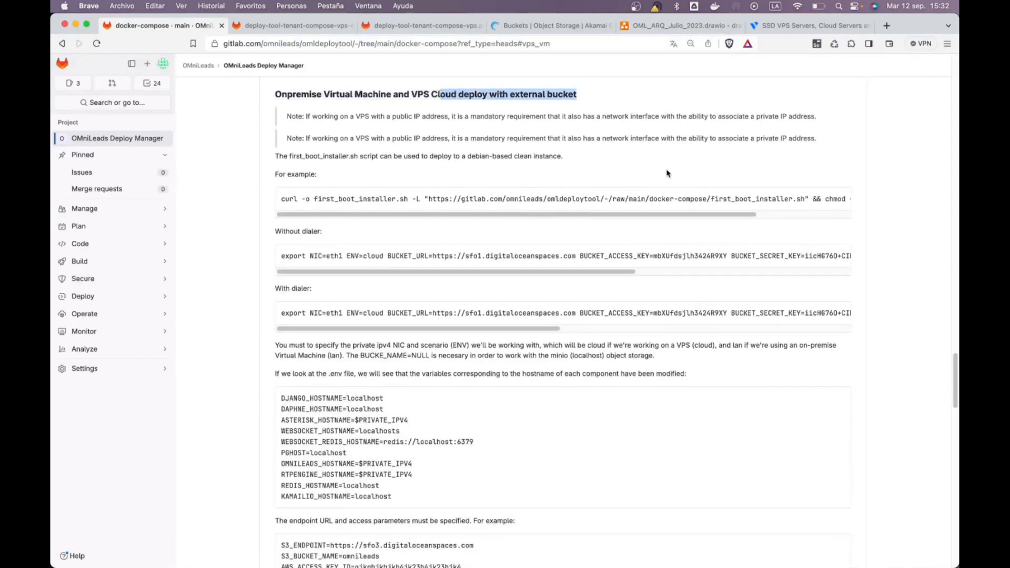
{"action": "left_click", "coordinate": [273, 226]}
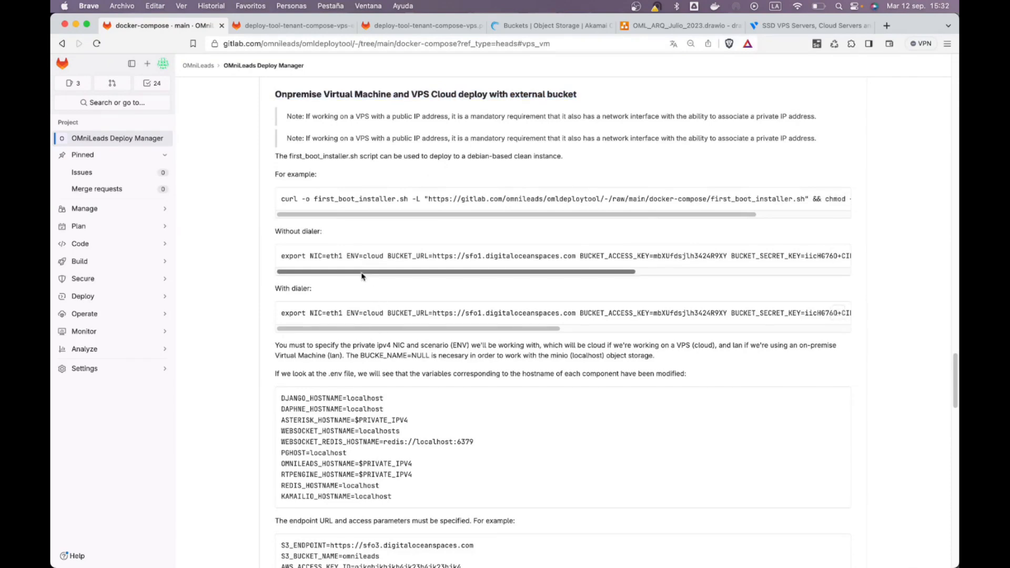
{"action": "left_click_drag", "start_coordinate": [284, 231], "coordinate": [328, 235]}
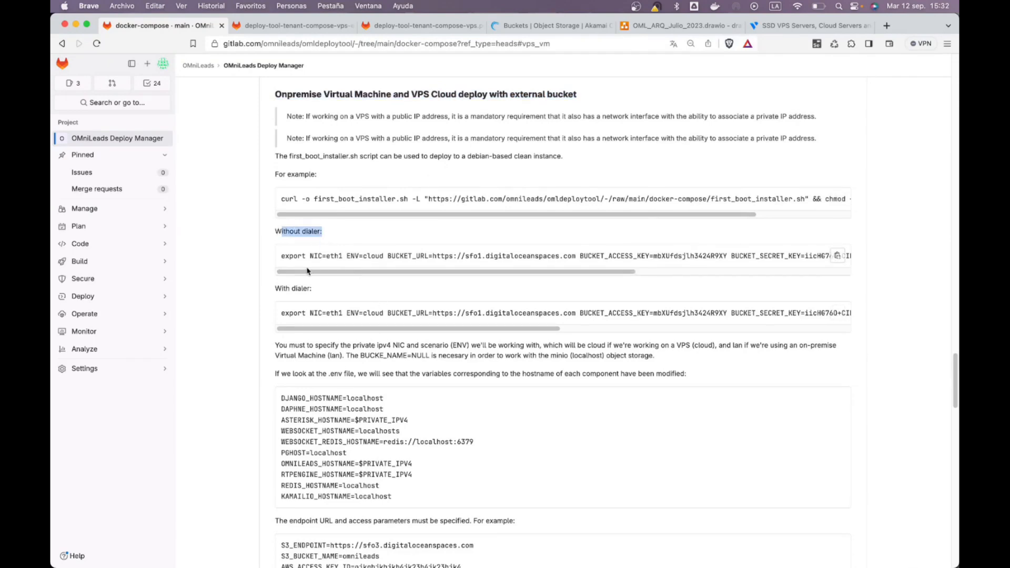
{"action": "left_click_drag", "start_coordinate": [276, 288], "coordinate": [331, 294]}
{"action": "left_click", "coordinate": [325, 289]}
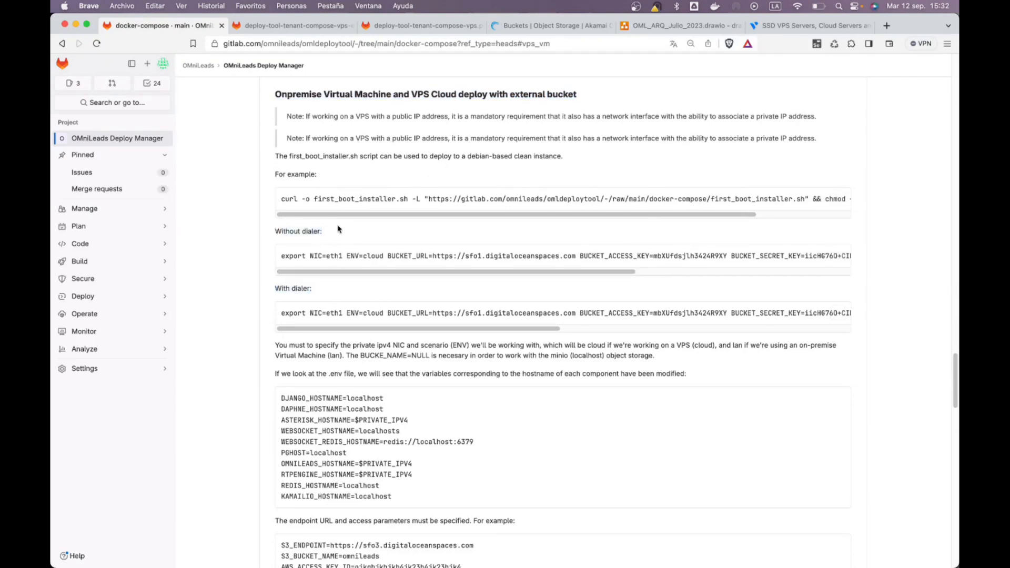
Step: Review the command's NIC=eth1, ENV=cloud, BUCKET_URL and access key settings
{"action": "left_click_drag", "start_coordinate": [475, 329], "coordinate": [390, 340]}
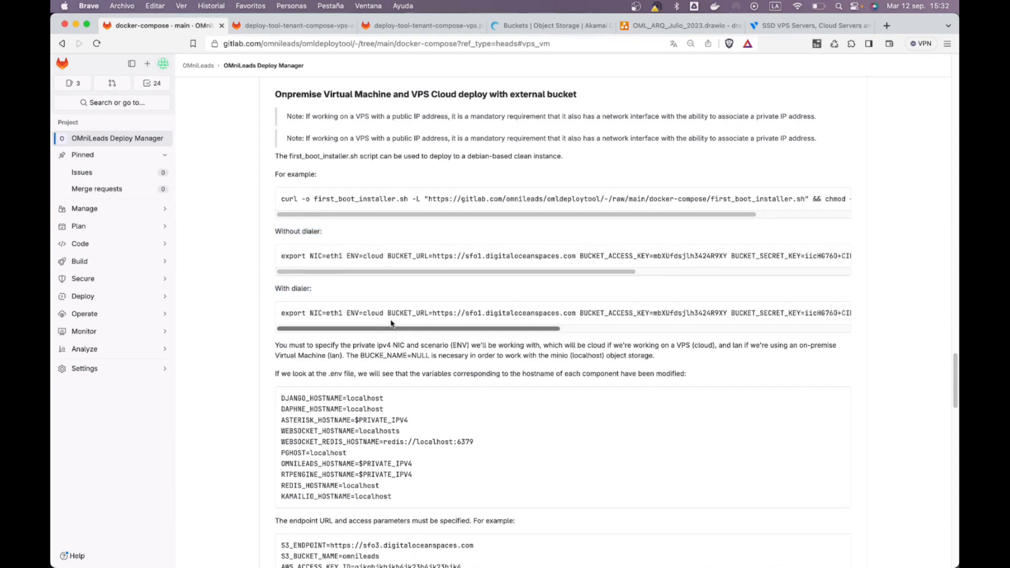
{"action": "left_click_drag", "start_coordinate": [383, 313], "coordinate": [306, 313]}
{"action": "left_click", "coordinate": [336, 314]}
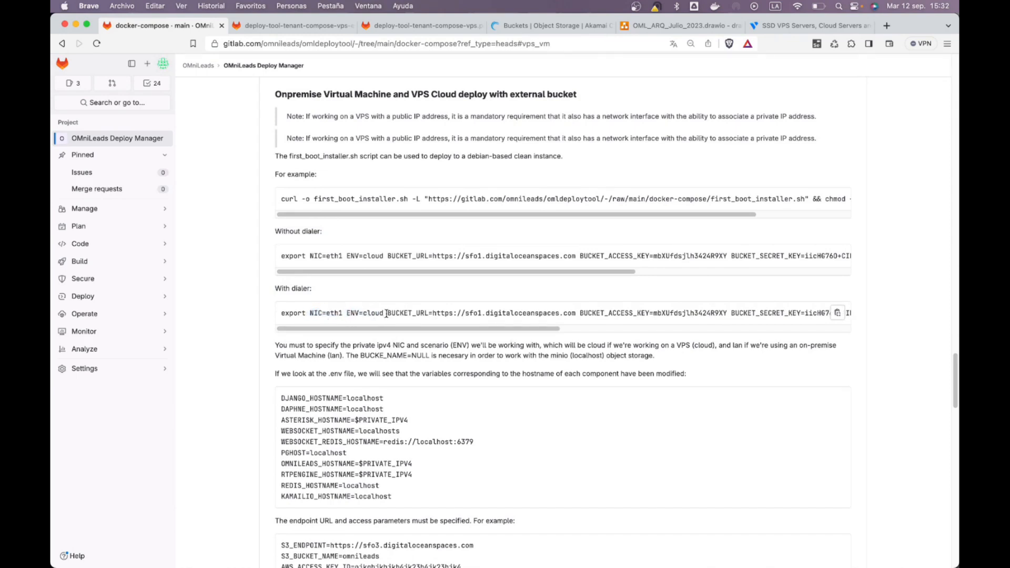
{"action": "left_click_drag", "start_coordinate": [389, 313], "coordinate": [572, 316]}
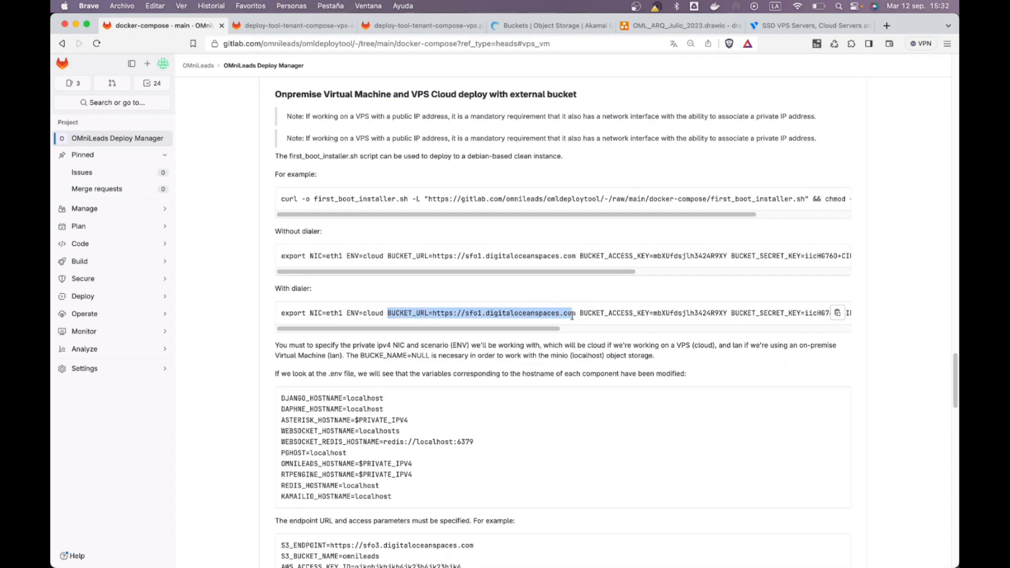
{"action": "left_click", "coordinate": [473, 334]}
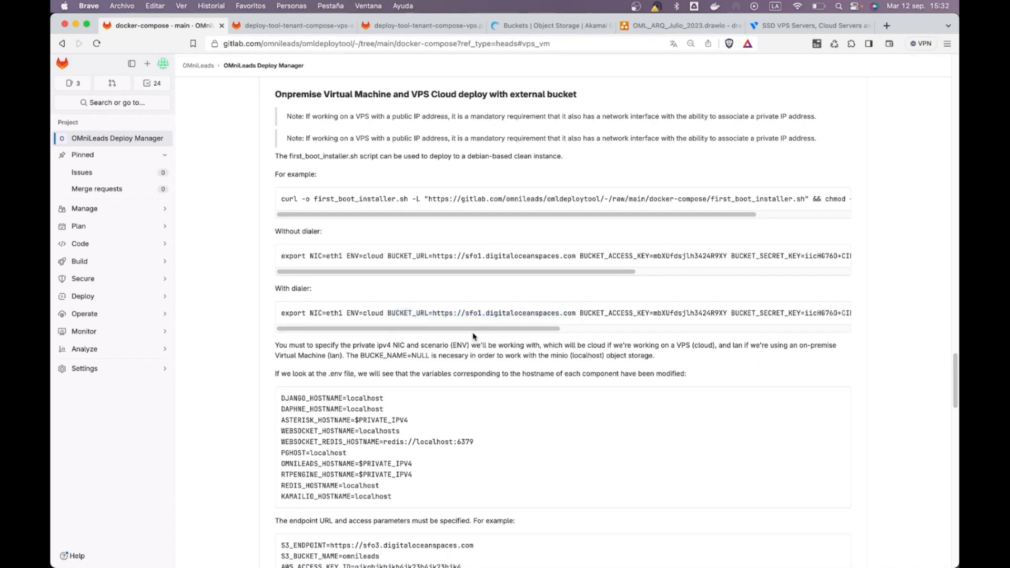
{"action": "scroll", "coordinate": [474, 330], "scroll_direction": "right", "scroll_amount": 3}
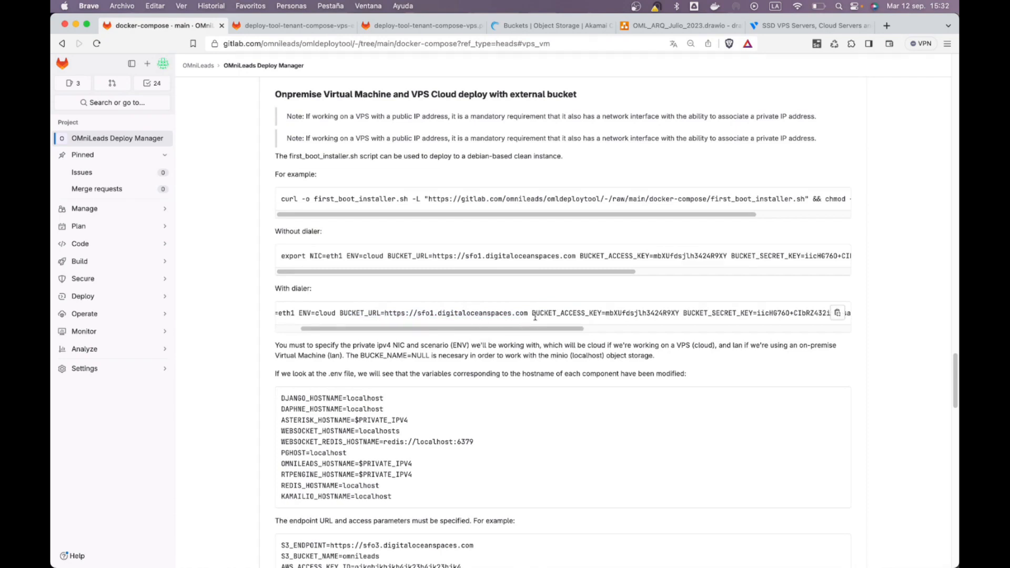
{"action": "left_click_drag", "start_coordinate": [558, 314], "coordinate": [630, 315]}
{"action": "left_click_drag", "start_coordinate": [552, 331], "coordinate": [728, 334]}
{"action": "left_click", "coordinate": [638, 310]}
Step: Review BUCKET_REGION=NULL and BUCKET_NAME=curso-oml against the note's export command
{"action": "scroll", "coordinate": [715, 326], "scroll_direction": "right", "scroll_amount": 2}
{"action": "left_click_drag", "start_coordinate": [482, 314], "coordinate": [562, 311]}
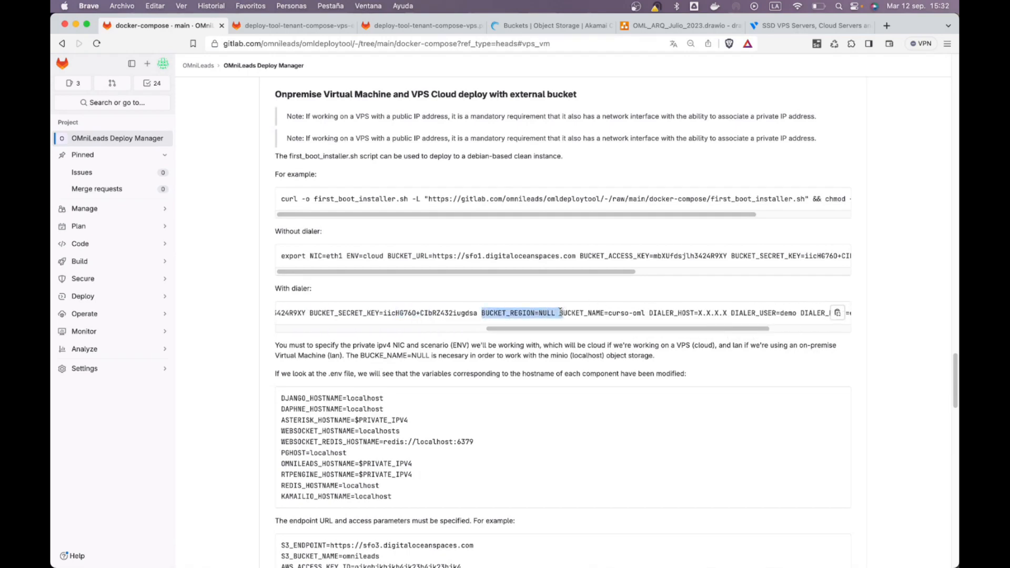
{"action": "scroll", "coordinate": [563, 313], "scroll_direction": "right", "scroll_amount": 2}
{"action": "left_click", "coordinate": [566, 312]}
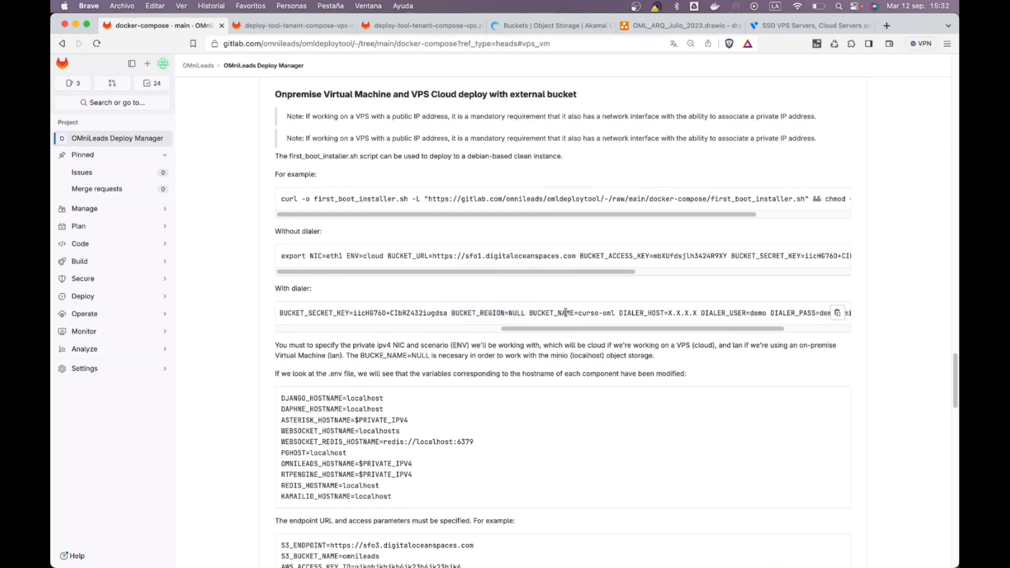
{"action": "left_click_drag", "start_coordinate": [532, 314], "coordinate": [388, 335]}
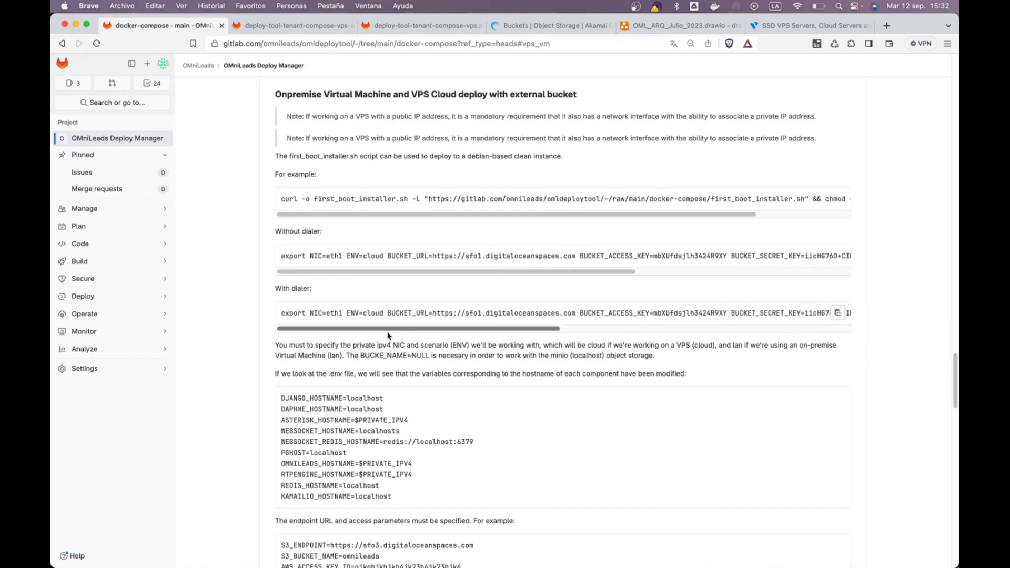
{"action": "key", "text": "super+Tab"}
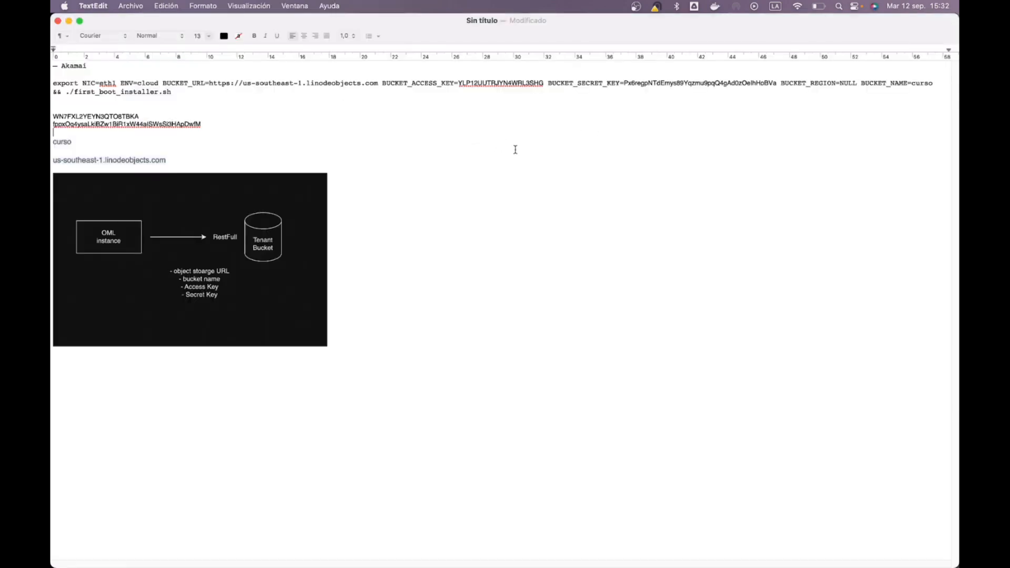
{"action": "key", "text": "super+Tab"}
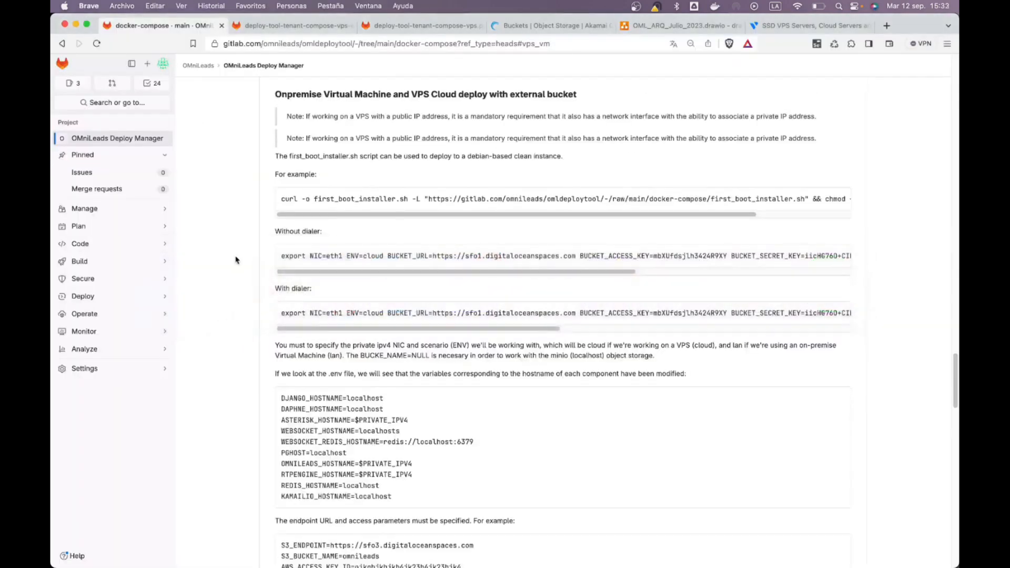
Step: Start a new Linode with the Debian 12 image in Atlanta, GA (us-southeast)
{"action": "left_click", "coordinate": [552, 25]}
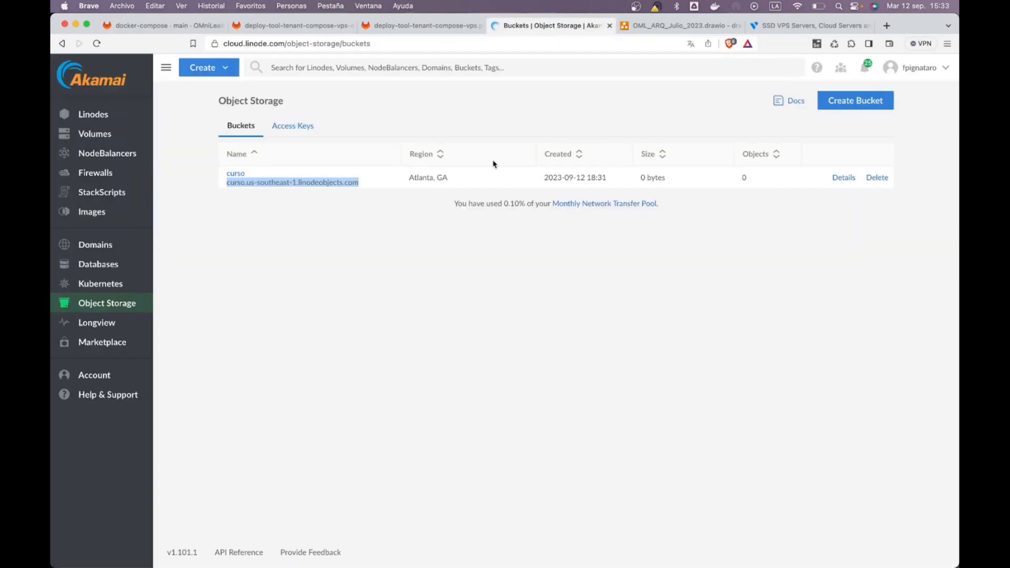
{"action": "left_click", "coordinate": [361, 267]}
{"action": "left_click", "coordinate": [95, 118]}
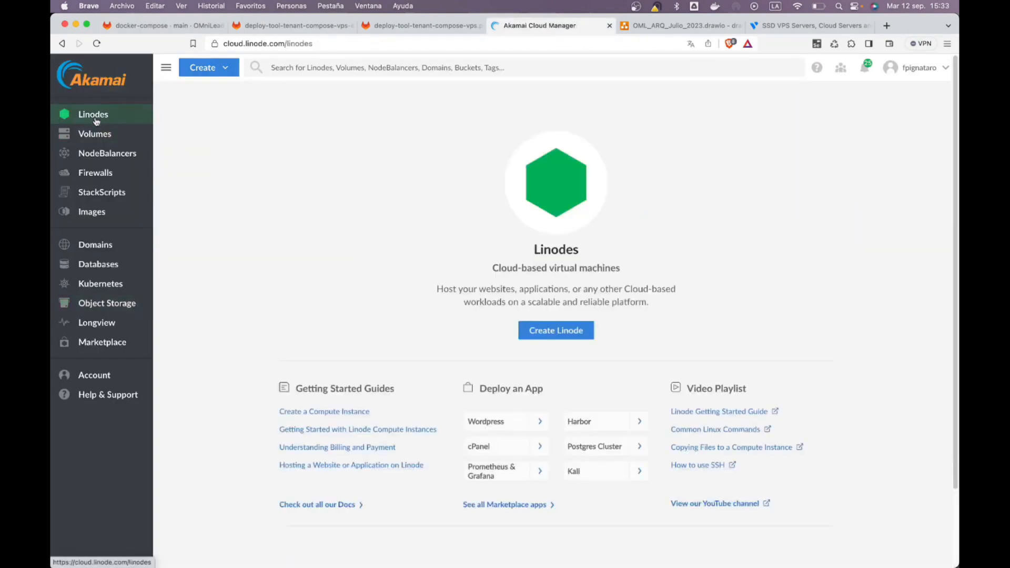
{"action": "left_click", "coordinate": [550, 334]}
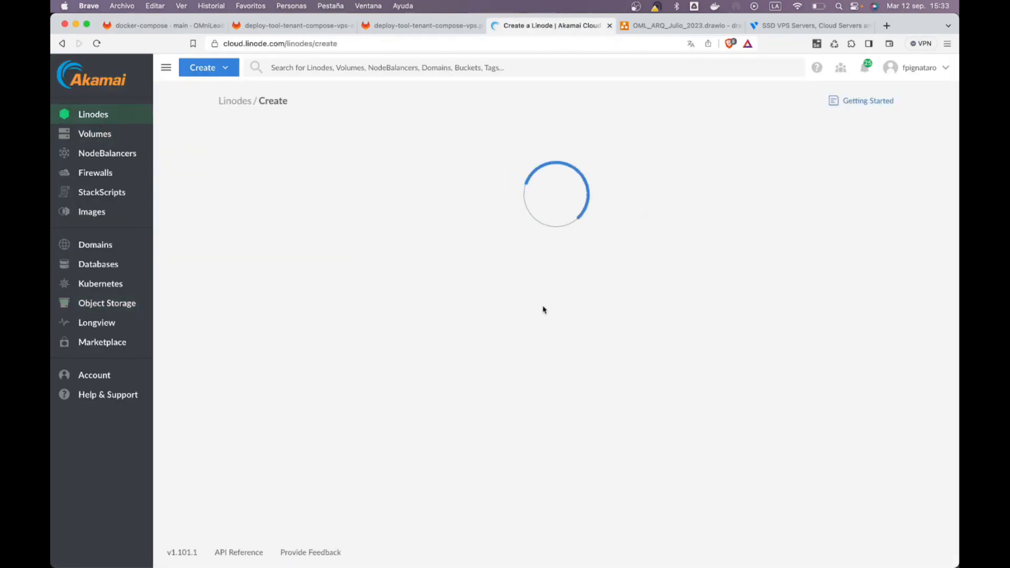
{"action": "left_click", "coordinate": [329, 197]}
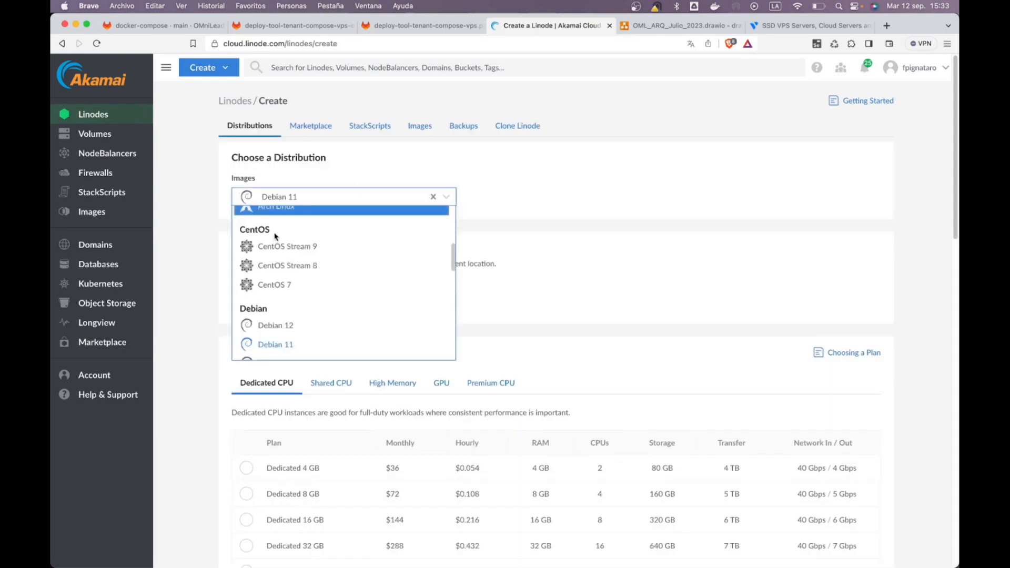
{"action": "left_click", "coordinate": [331, 326]}
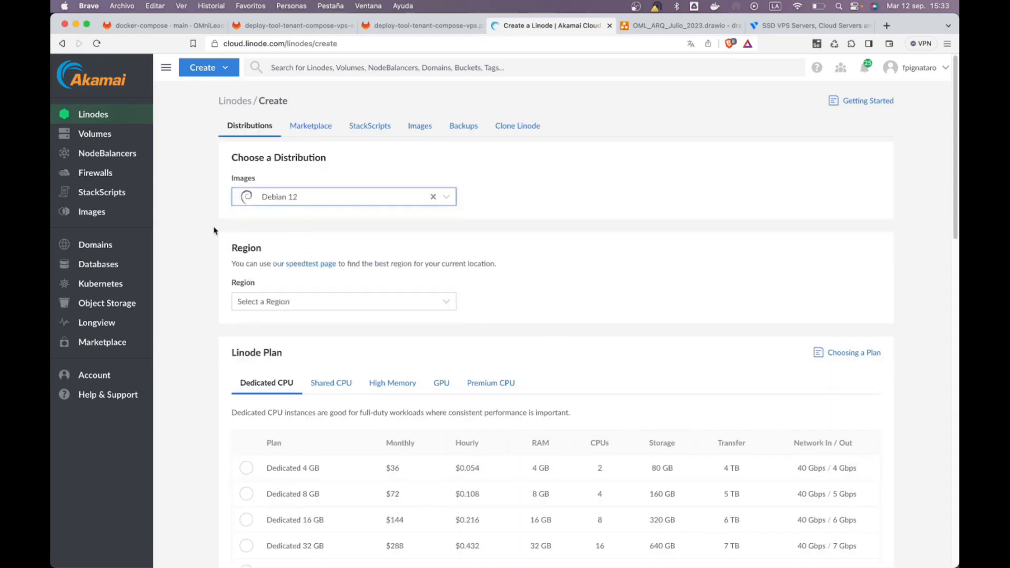
{"action": "left_click", "coordinate": [284, 307]}
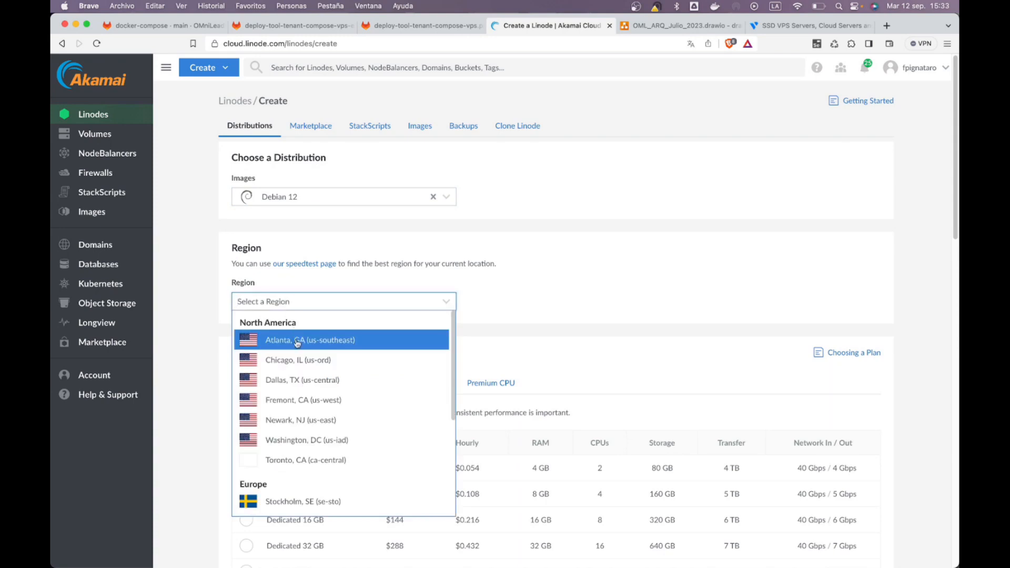
{"action": "left_click", "coordinate": [294, 336]}
Step: Choose the shared-CPU Linode 4 GB plan
{"action": "scroll", "coordinate": [200, 316], "scroll_direction": "down", "scroll_amount": 3}
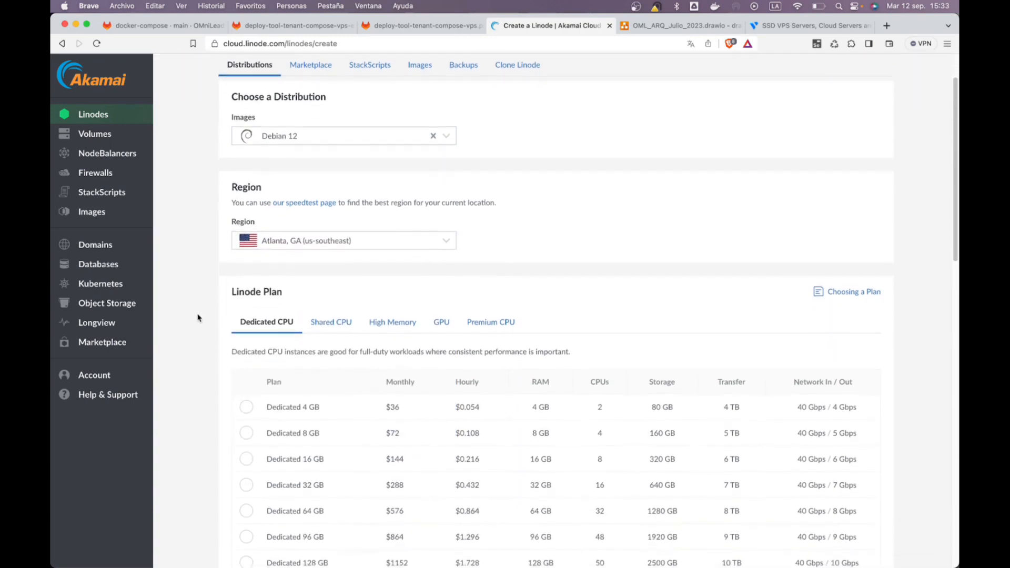
{"action": "left_click", "coordinate": [329, 305]}
{"action": "scroll", "coordinate": [328, 312], "scroll_direction": "down", "scroll_amount": 3}
{"action": "left_click", "coordinate": [301, 364]}
Step: Replace the Linode label with 'oml'
{"action": "scroll", "coordinate": [302, 316], "scroll_direction": "down", "scroll_amount": 5}
{"action": "scroll", "coordinate": [303, 314], "scroll_direction": "down", "scroll_amount": 2}
{"action": "left_click_drag", "start_coordinate": [316, 430], "coordinate": [217, 432]}
{"action": "type", "text": "om"}
{"action": "left_click", "coordinate": [190, 488]}
{"action": "scroll", "coordinate": [202, 482], "scroll_direction": "down", "scroll_amount": 3}
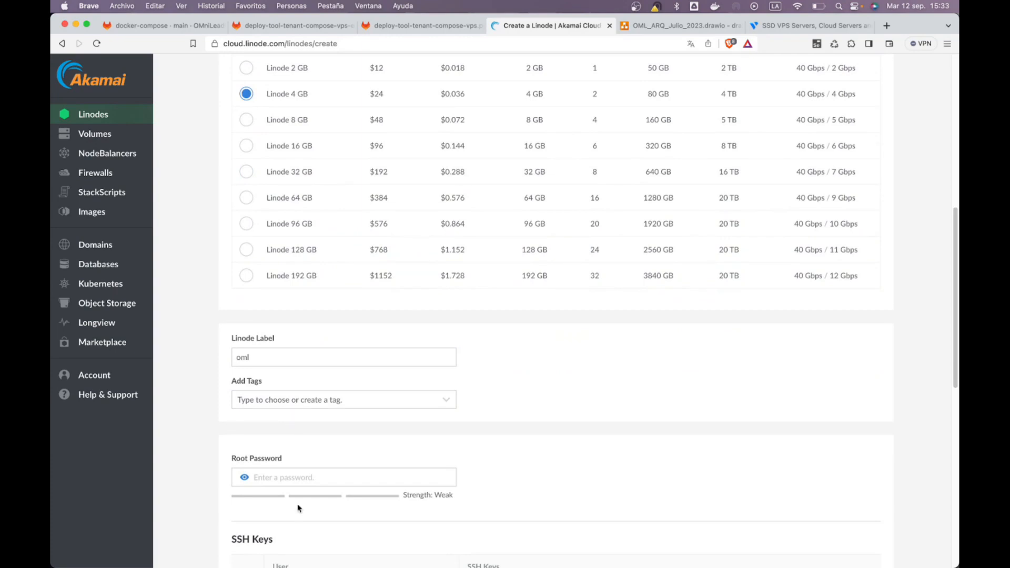
{"action": "scroll", "coordinate": [298, 508], "scroll_direction": "down", "scroll_amount": 6}
Step: Enter a root password and authorise the existing SSH key
{"action": "left_click", "coordinate": [317, 312]}
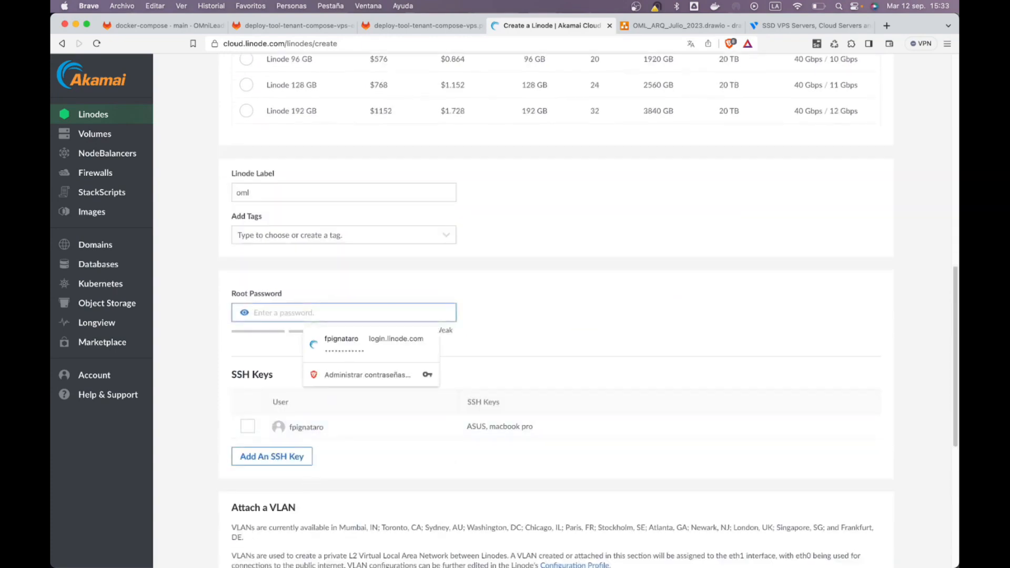
{"action": "type", "text": "•••••••••••••"}
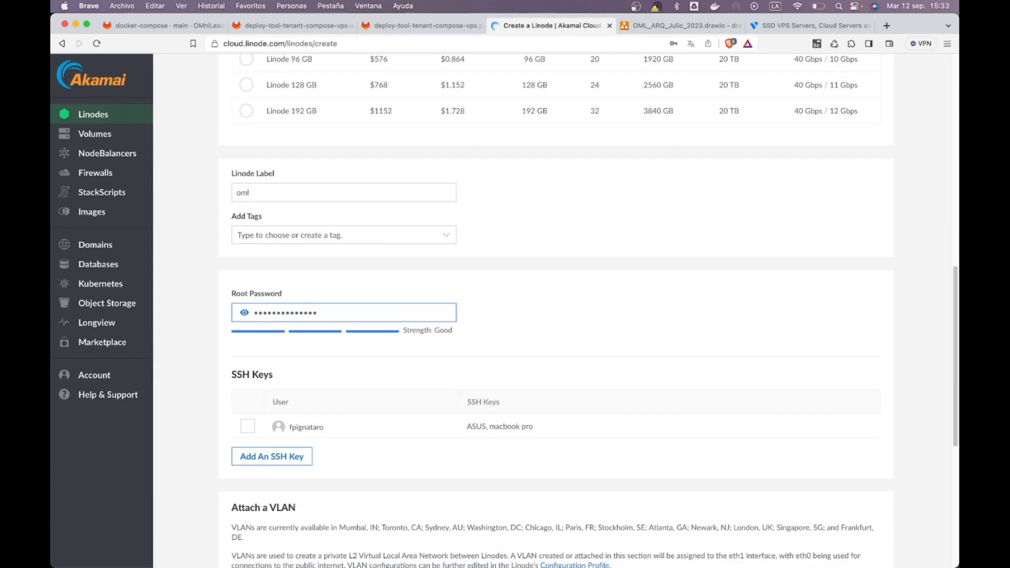
{"action": "left_click", "coordinate": [248, 426]}
Step: Attach the curso VLAN and bring up its IPAM address suggestions
{"action": "scroll", "coordinate": [242, 427], "scroll_direction": "down", "scroll_amount": 7}
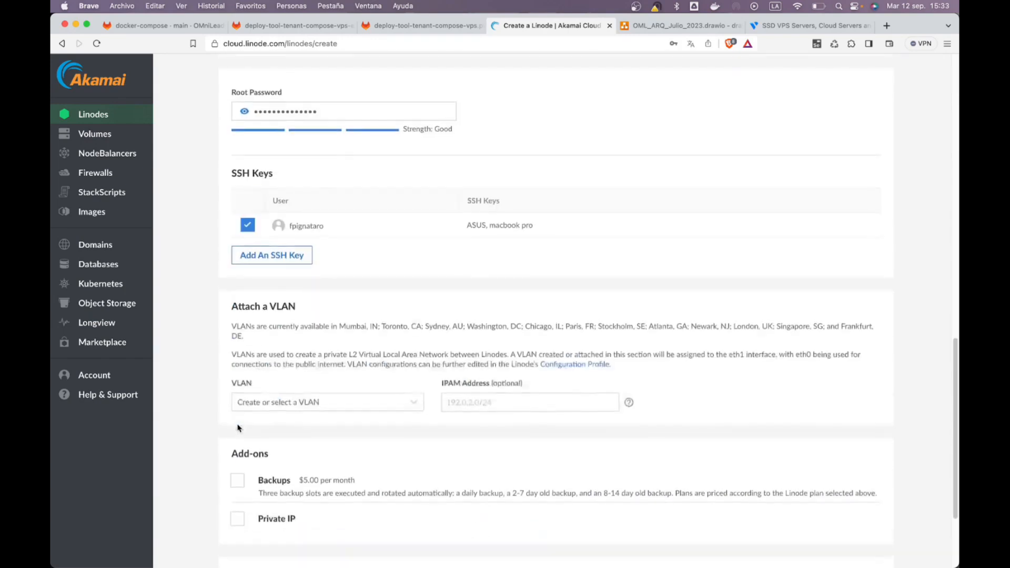
{"action": "scroll", "coordinate": [275, 355], "scroll_direction": "down", "scroll_amount": 1}
{"action": "left_click", "coordinate": [413, 382]}
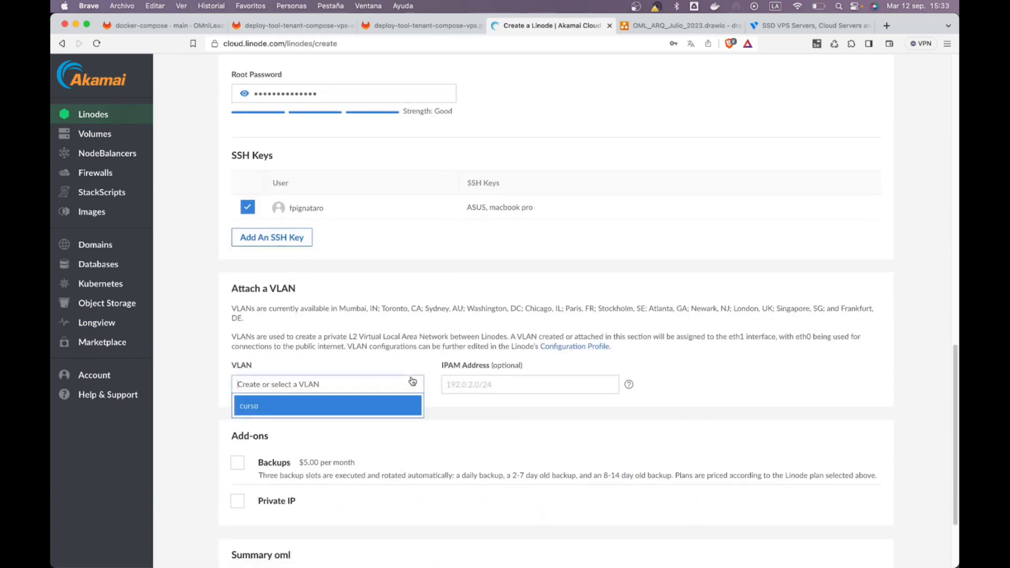
{"action": "left_click", "coordinate": [319, 403]}
{"action": "left_click", "coordinate": [479, 381]}
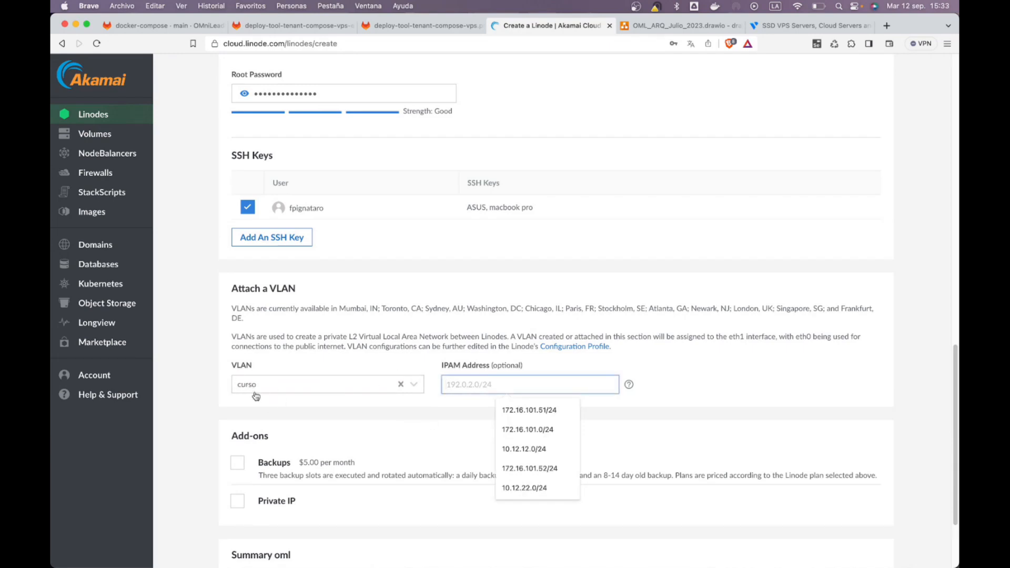
{"action": "left_click", "coordinate": [277, 370]}
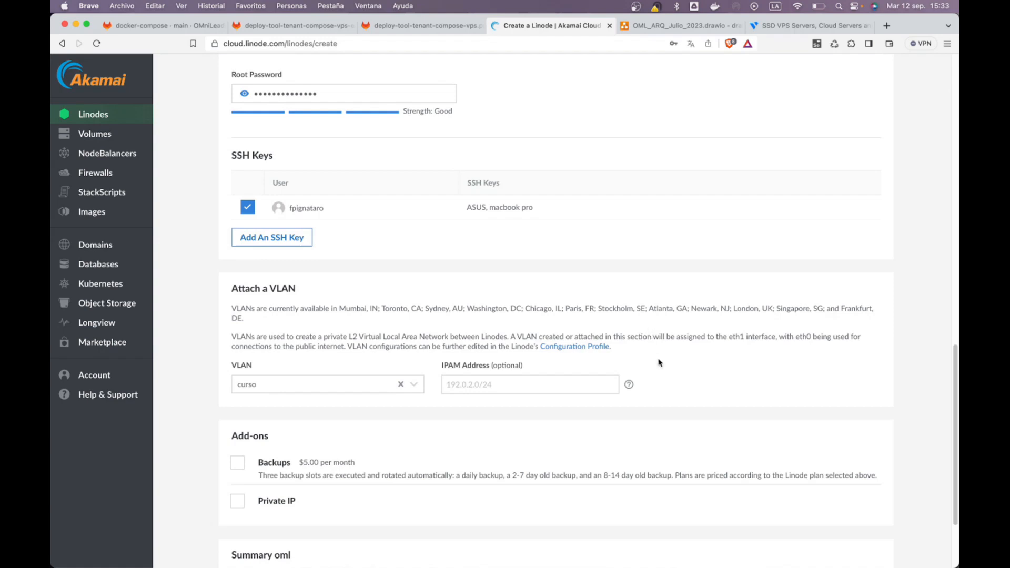
{"action": "left_click", "coordinate": [563, 378]}
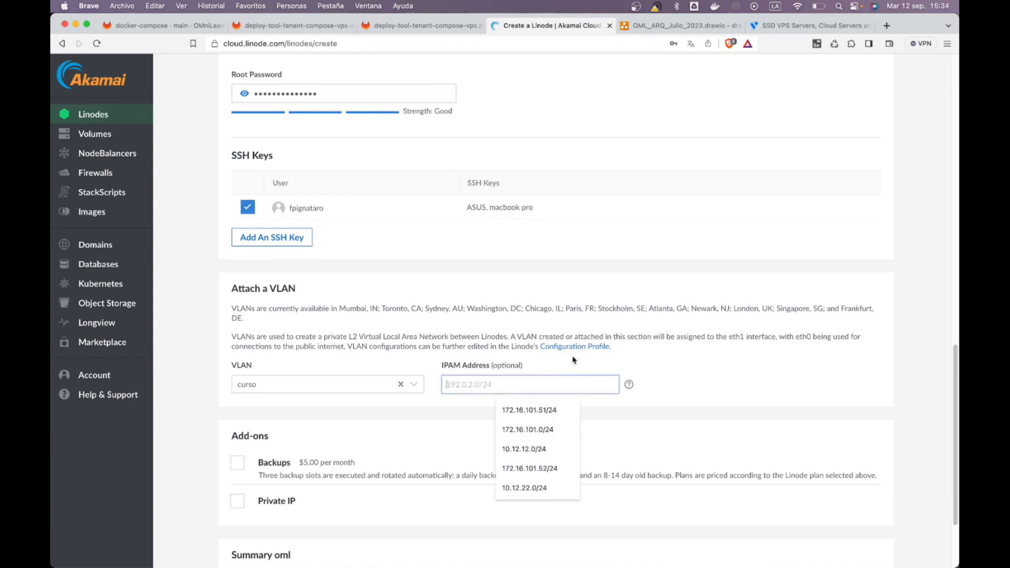
Step: Reselect the curso VLAN and clear the suggested 172.16.101.51/24 IPAM address
{"action": "left_click", "coordinate": [745, 385]}
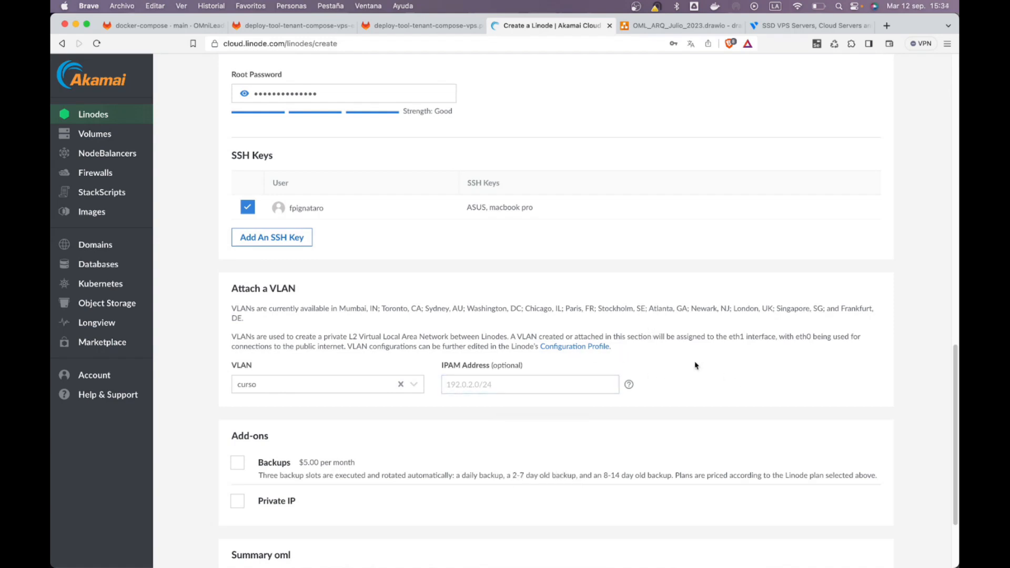
{"action": "left_click", "coordinate": [291, 385]}
{"action": "left_click", "coordinate": [267, 409]}
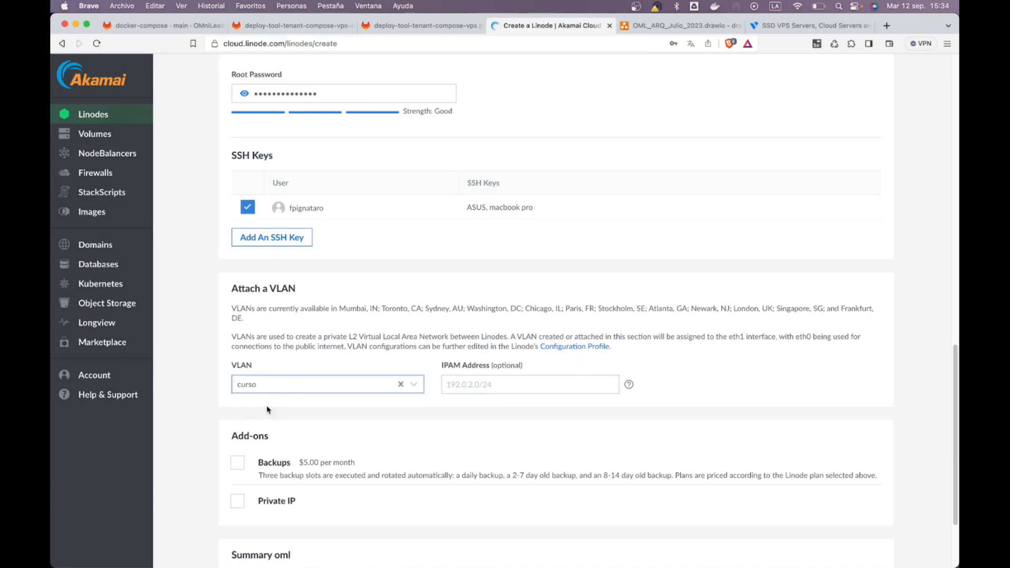
{"action": "left_click", "coordinate": [467, 380]}
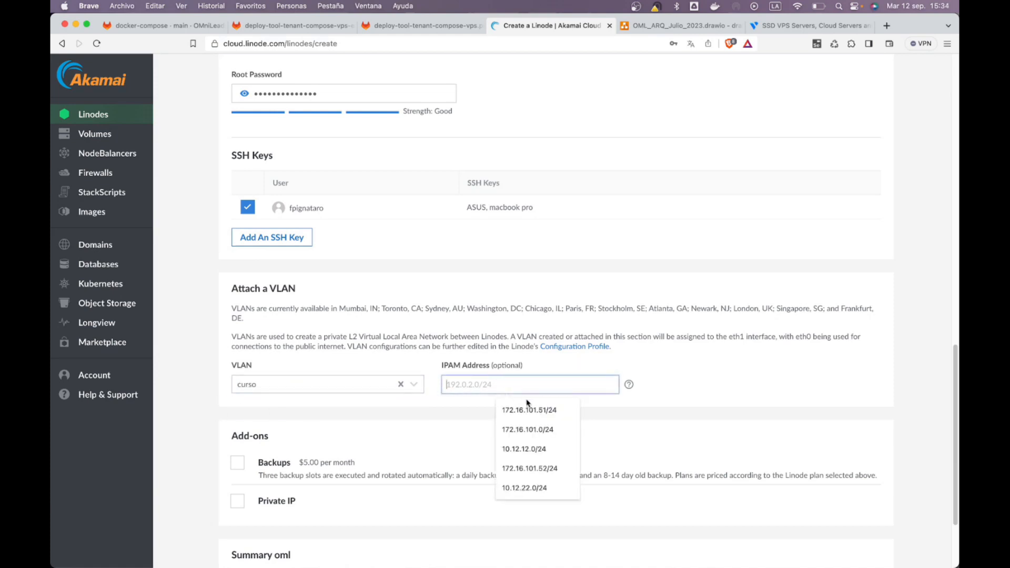
{"action": "left_click", "coordinate": [563, 415]}
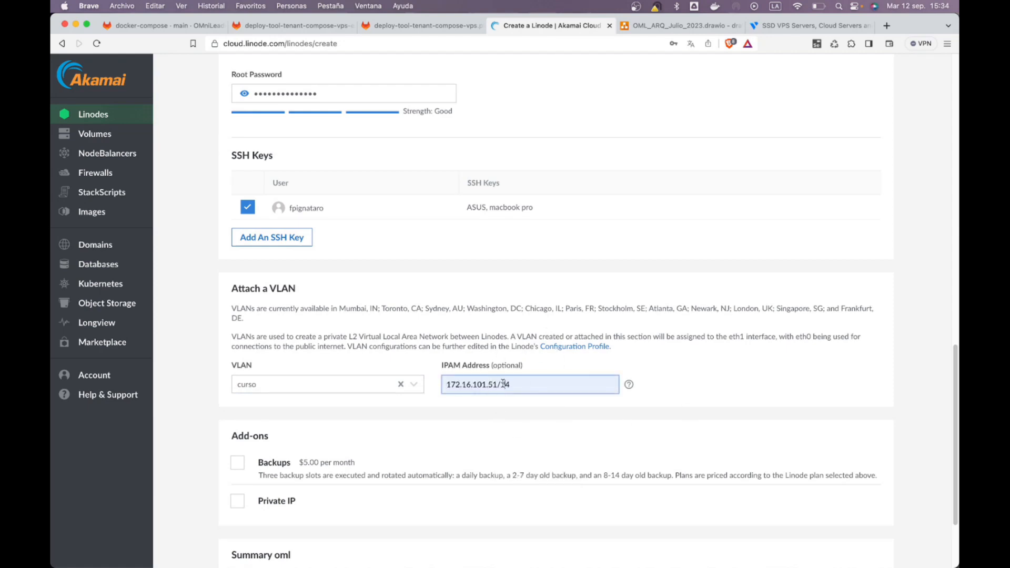
{"action": "key", "text": "super+a"}
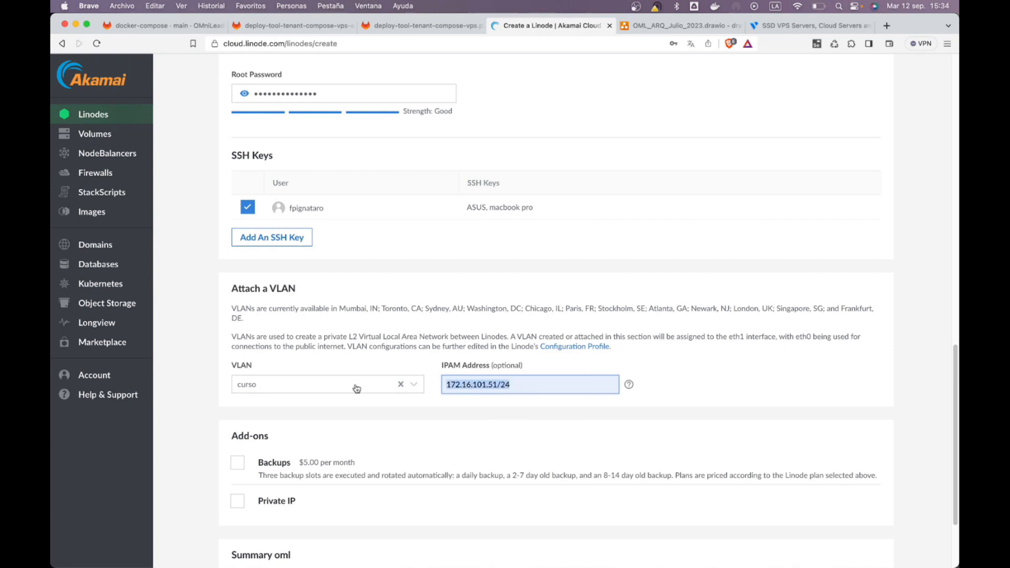
{"action": "key", "text": "BackSpace"}
Step: Set the IPAM address to 10.12.22.2/24 and scroll down to the summary
{"action": "left_click", "coordinate": [457, 380]}
{"action": "key", "text": "Down"}
{"action": "key", "text": "Down"}
{"action": "key", "text": "Down"}
{"action": "key", "text": "Down"}
{"action": "key", "text": "Down"}
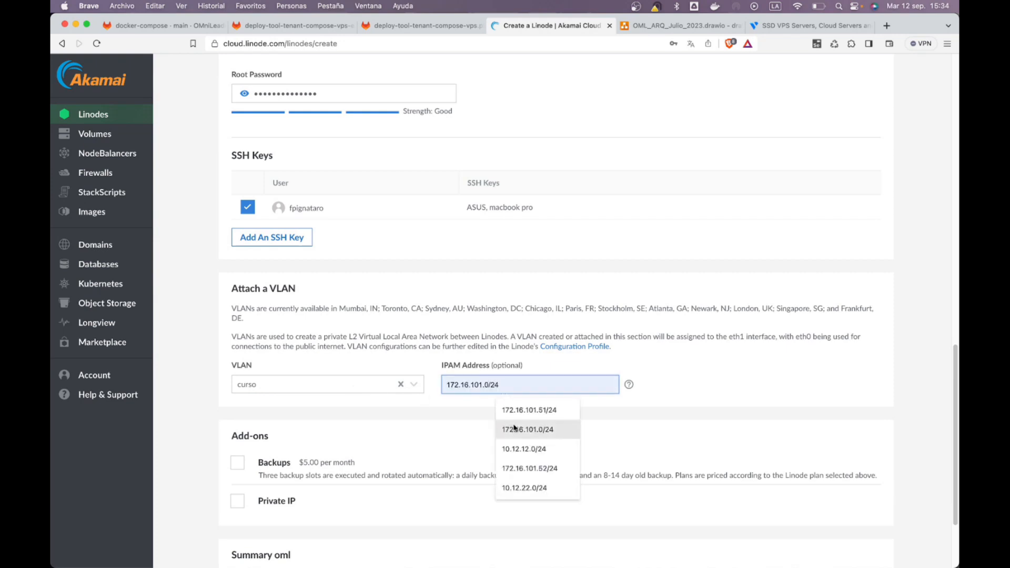
{"action": "key", "text": "Return"}
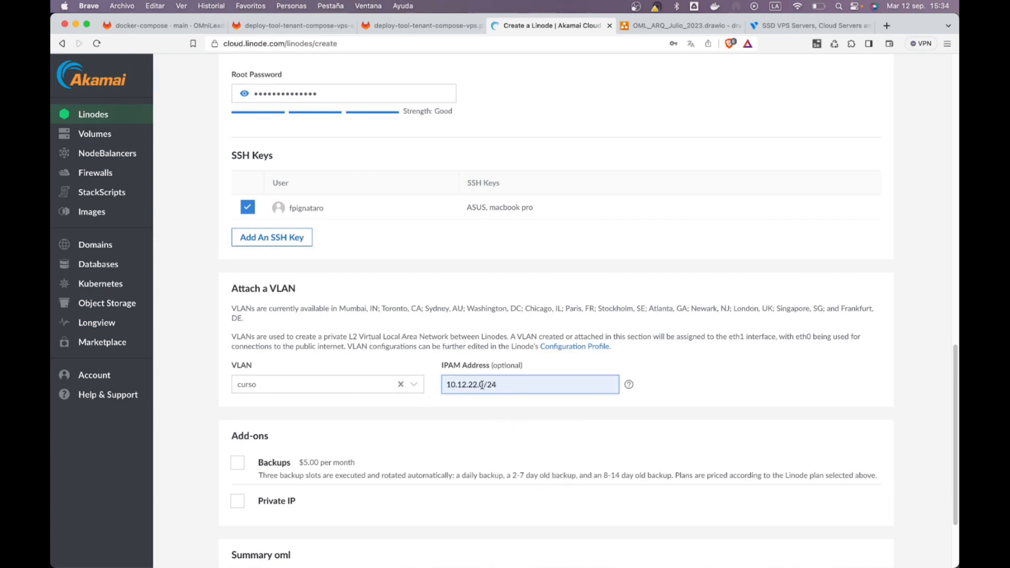
{"action": "key", "text": "BackSpace"}
{"action": "type", "text": "2"}
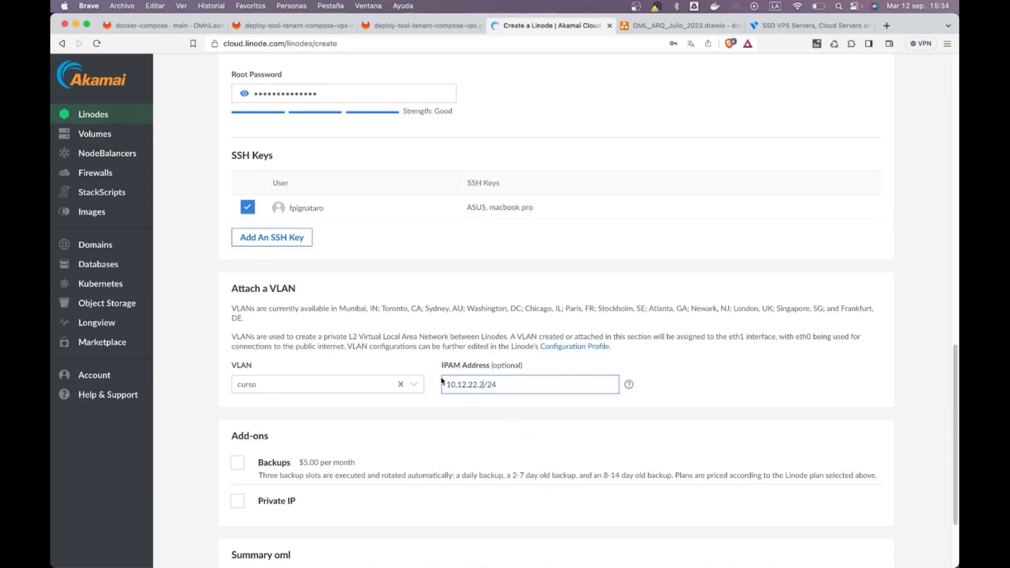
{"action": "scroll", "coordinate": [803, 352], "scroll_direction": "down", "scroll_amount": 3}
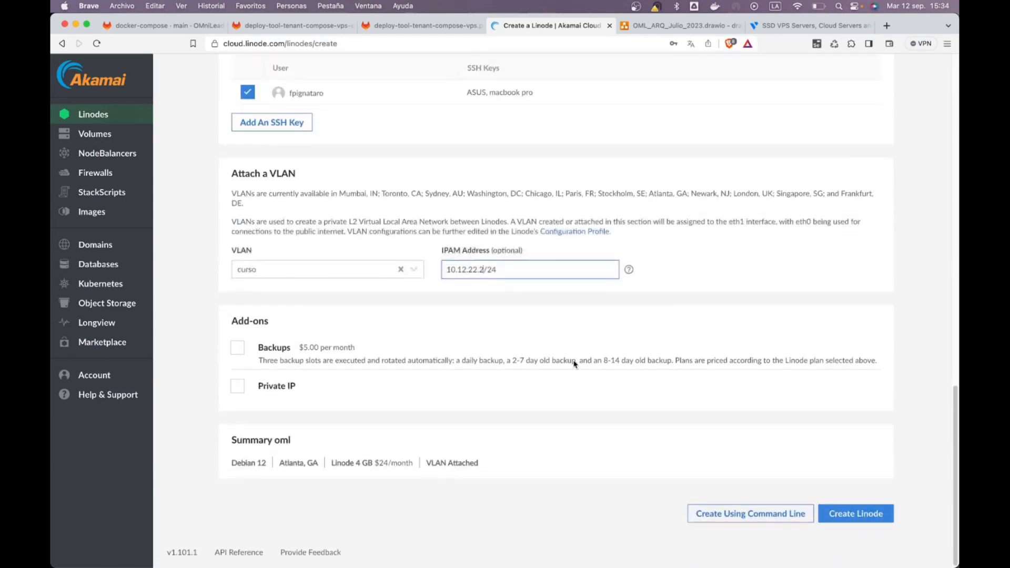
Step: Create the oml Linode, decline saving the password, and show GitLab's deployment diagram
{"action": "left_click", "coordinate": [837, 510]}
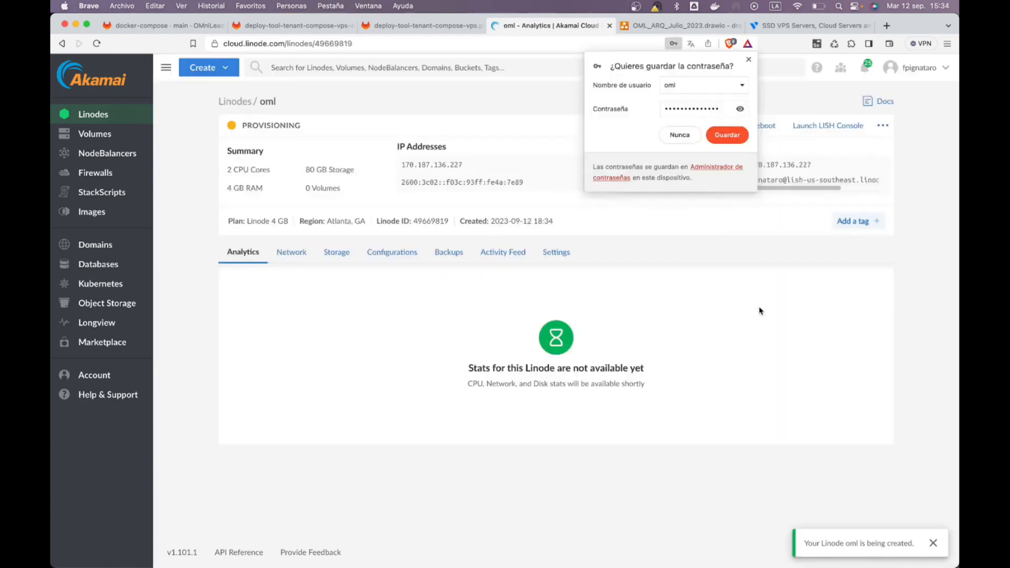
{"action": "left_click", "coordinate": [749, 59]}
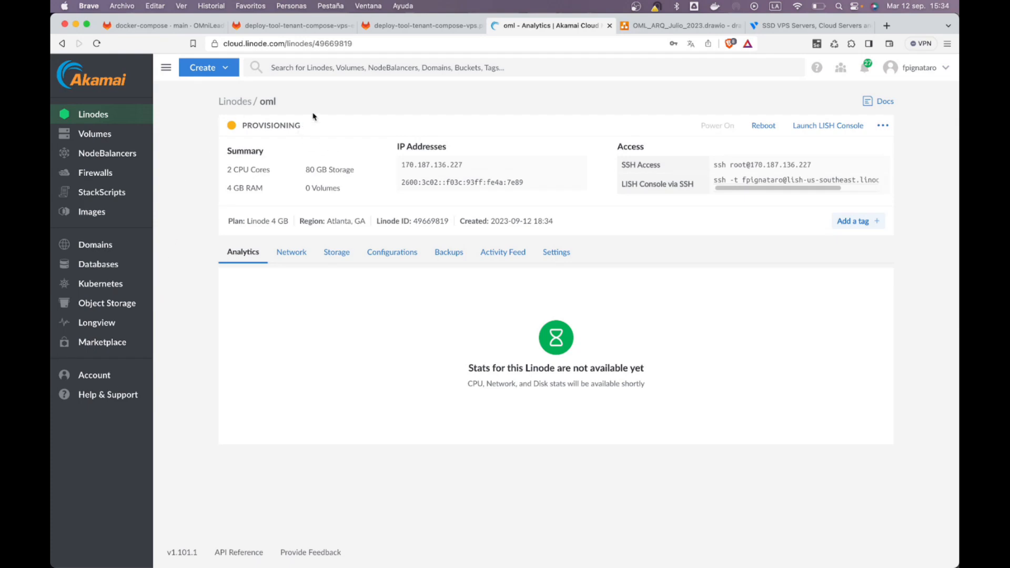
{"action": "left_click", "coordinate": [269, 24]}
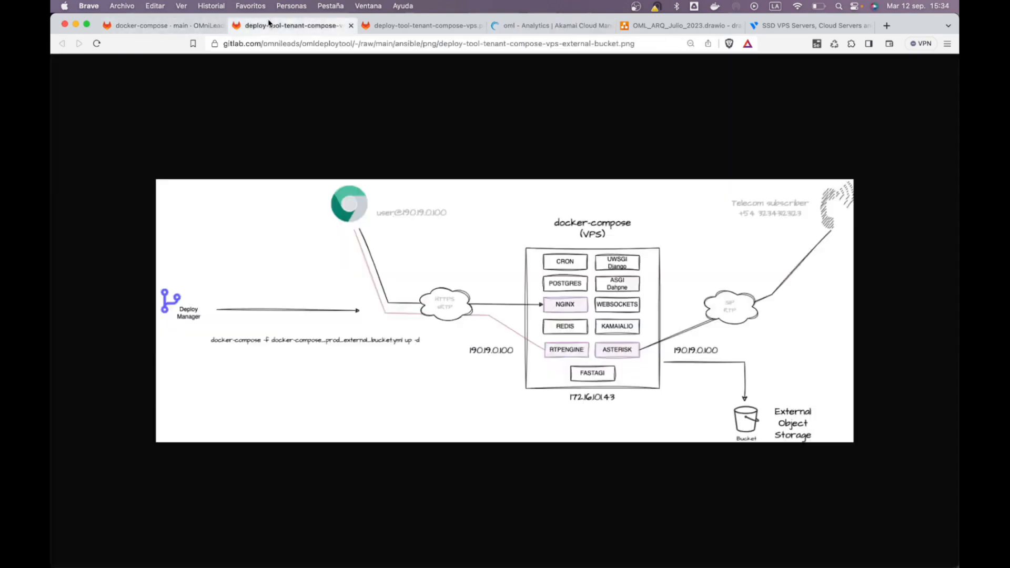